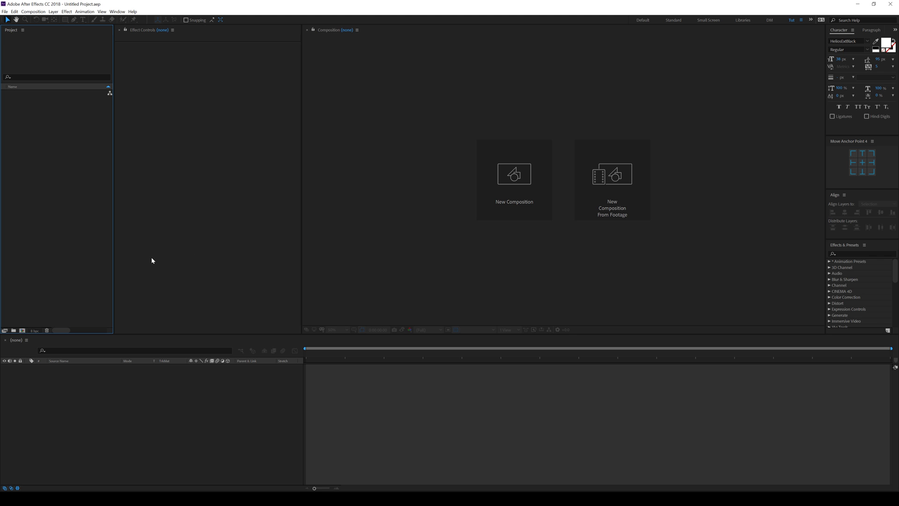
# - Create a 1920×1080, 30 fps composition named Main
pyautogui.click(532, 190)
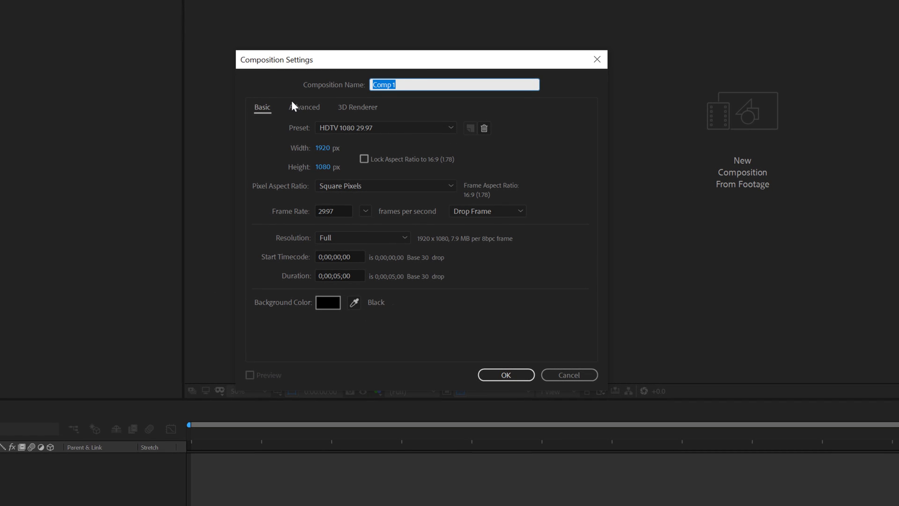
pyautogui.write('Main')
pyautogui.click(365, 211)
pyautogui.click(376, 317)
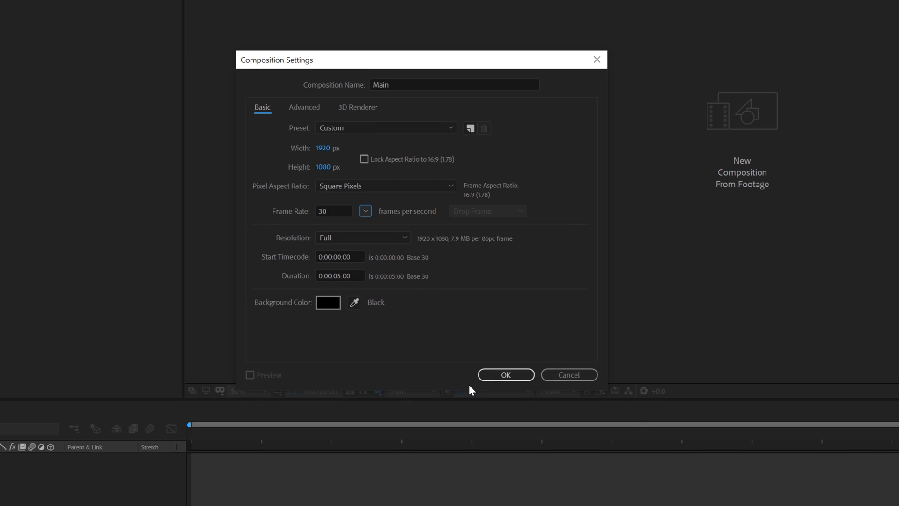
pyautogui.click(500, 375)
# - View Main at full size with a black background instead of the transparency grid
pyautogui.press('/')
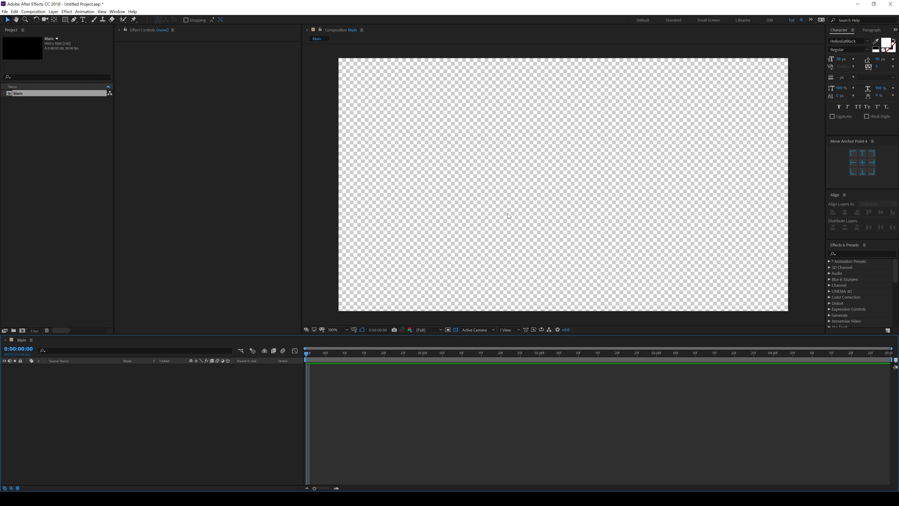
pyautogui.click(455, 330)
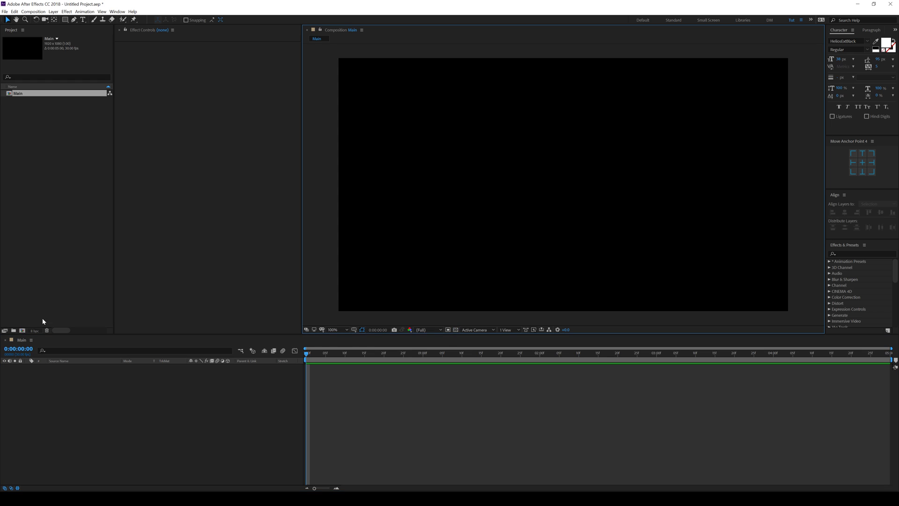
pyautogui.click(22, 330)
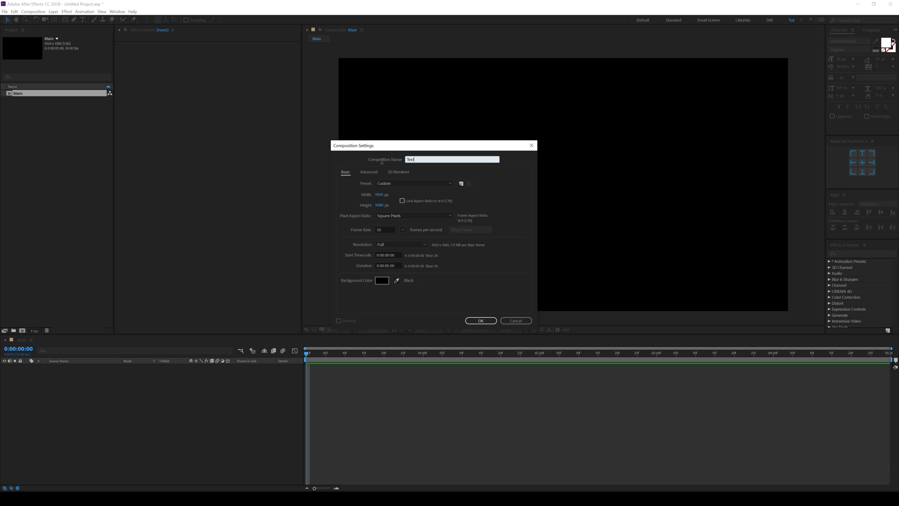
# - Create the Text composition and type a 'work' text layer with a new font size
pyautogui.click(481, 320)
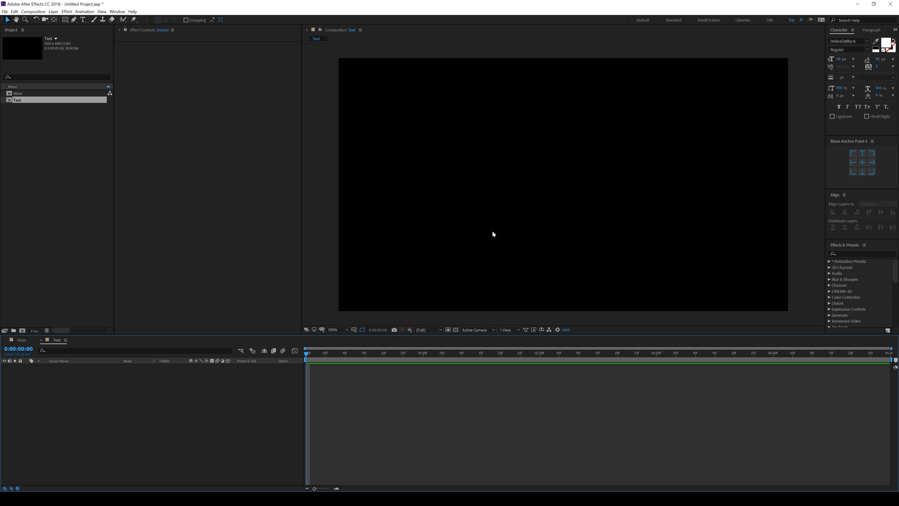
pyautogui.click(83, 21)
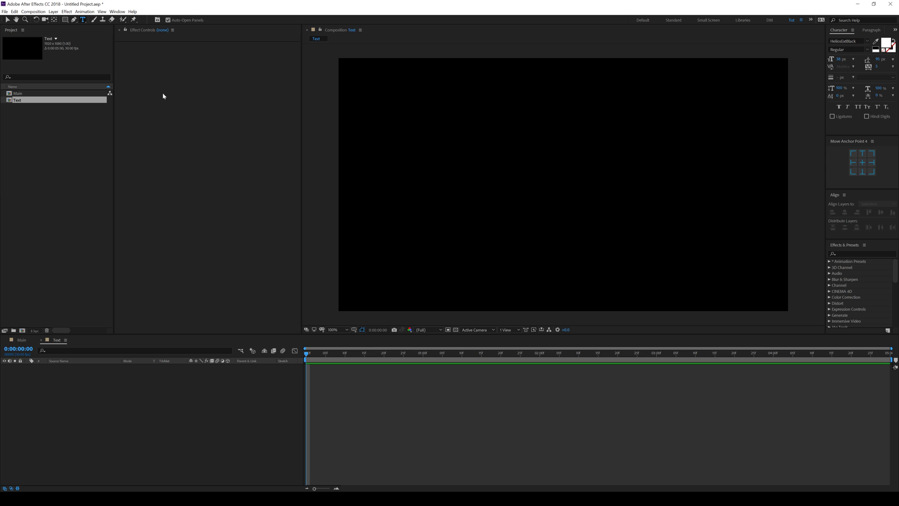
pyautogui.click(500, 181)
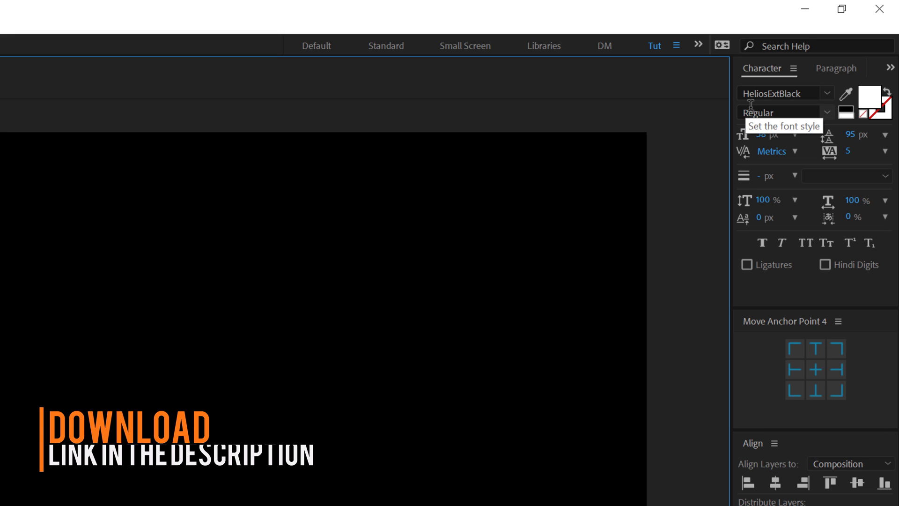
pyautogui.click(762, 135)
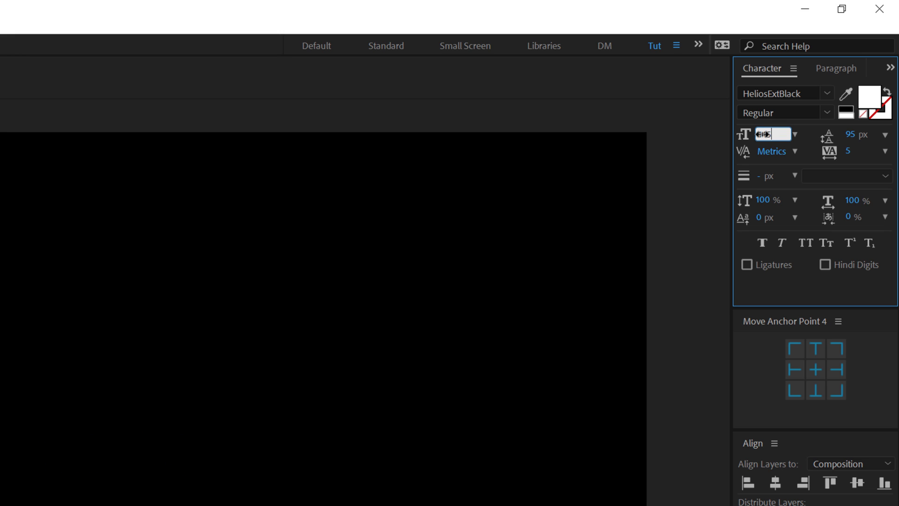
pyautogui.press('Return')
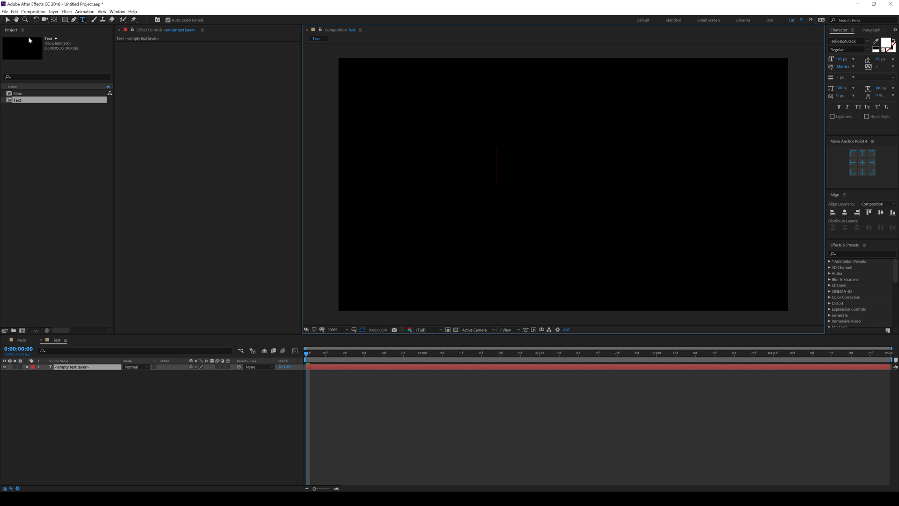
pyautogui.write('w')
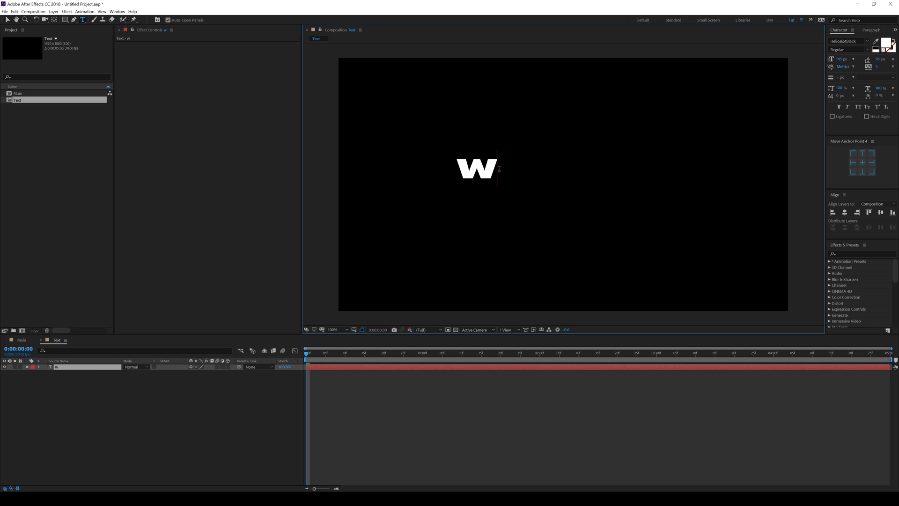
pyautogui.write('ork')
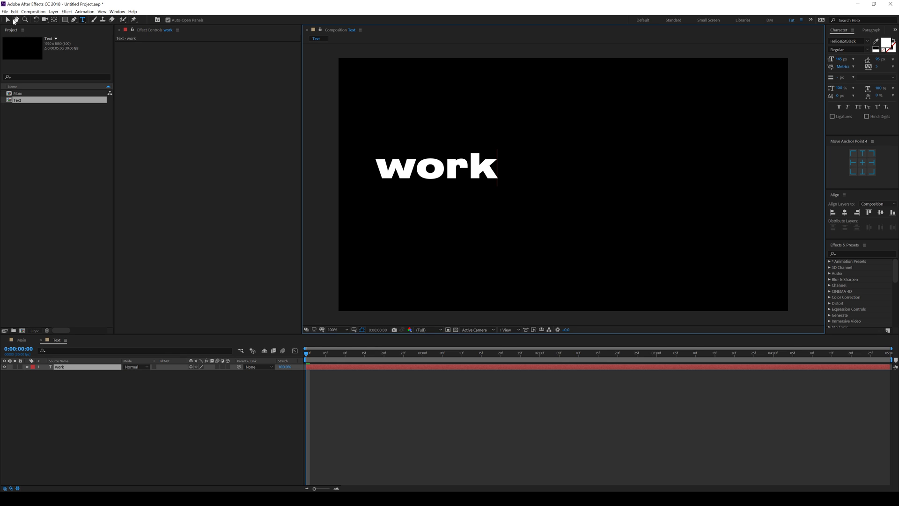
pyautogui.click(8, 19)
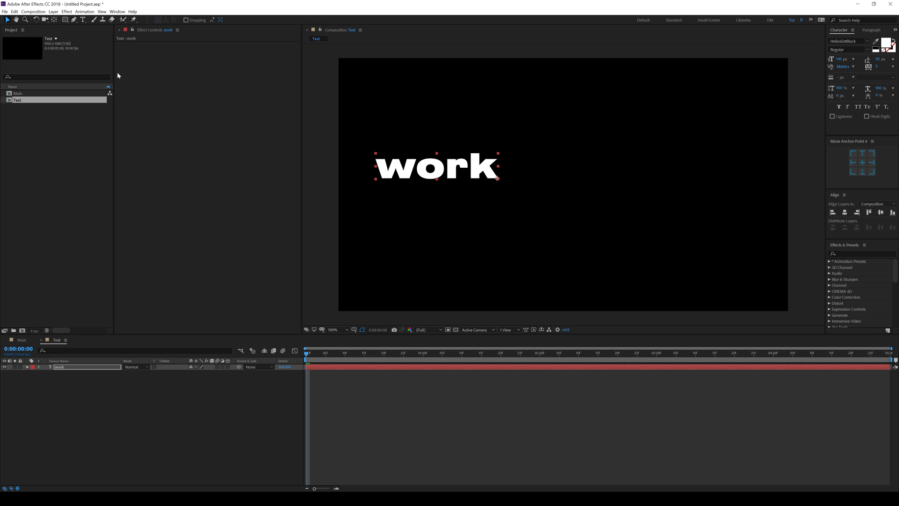
# - Make WORK all caps, reposition its anchor point, and align it to the frame centre
pyautogui.click(845, 212)
pyautogui.click(880, 213)
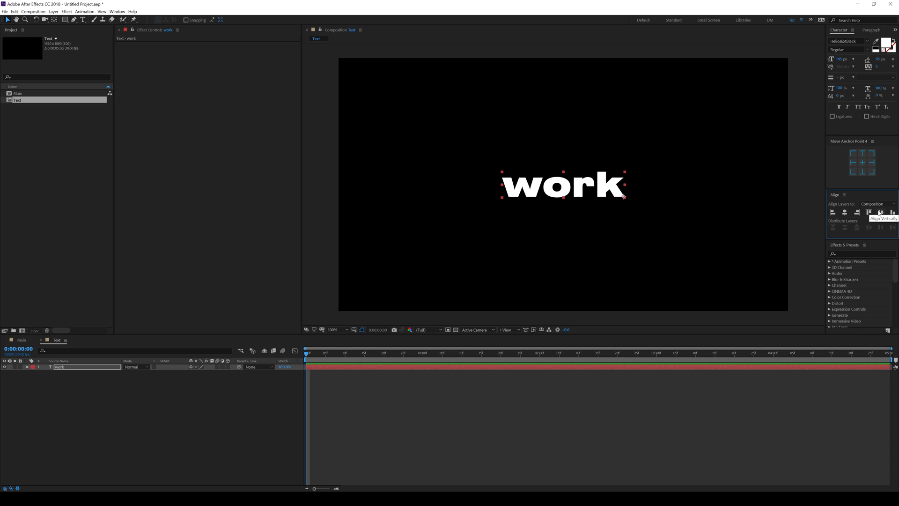
pyautogui.click(857, 107)
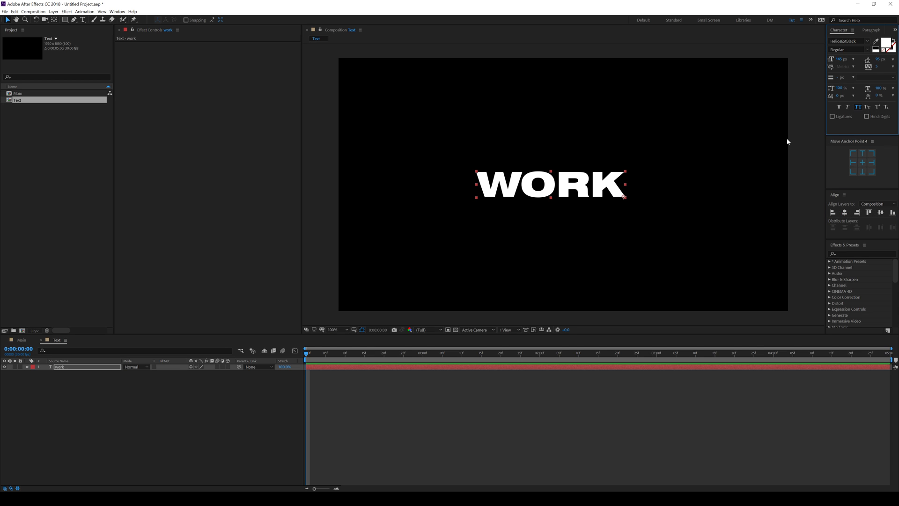
pyautogui.click(863, 166)
pyautogui.click(845, 212)
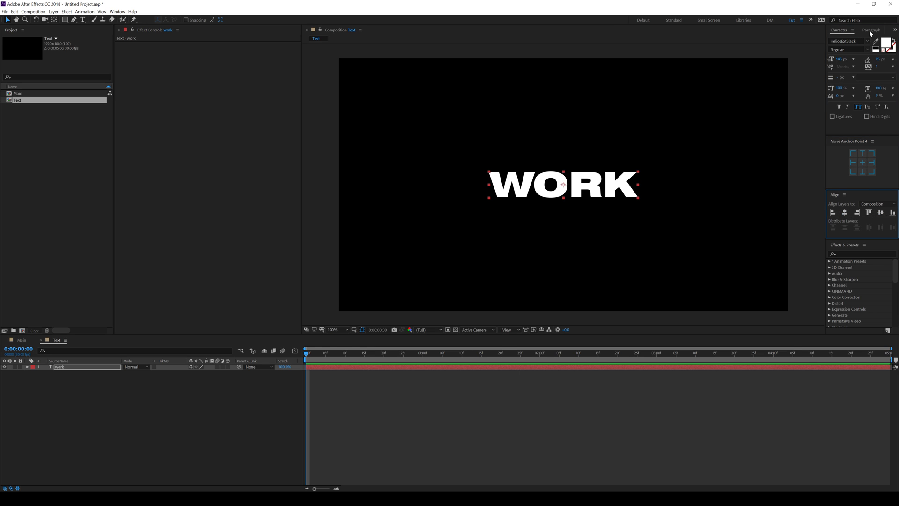
pyautogui.click(853, 163)
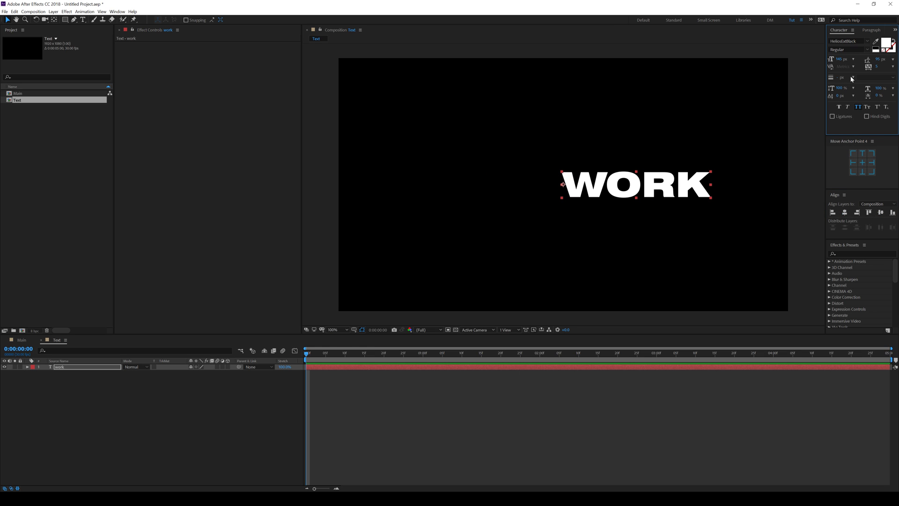
pyautogui.click(844, 213)
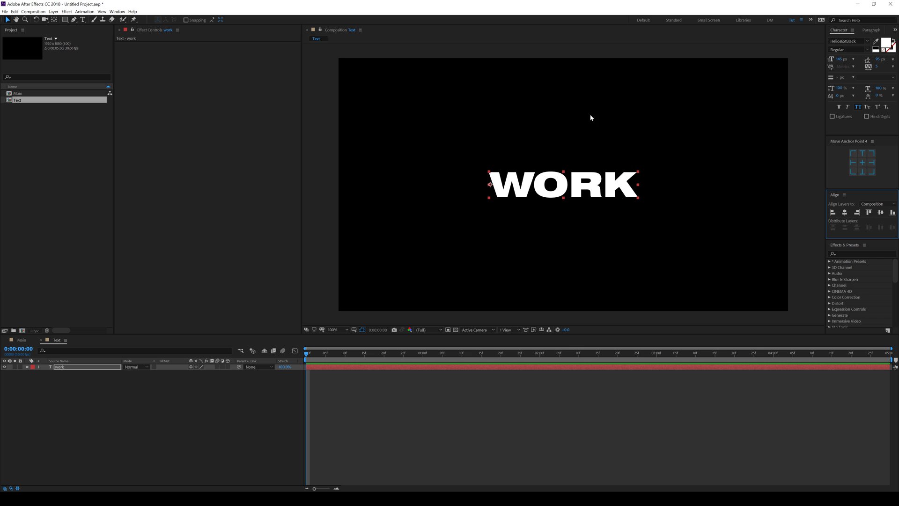
# - Resize the Text composition to 1920×112 and view it at 100%
pyautogui.click(134, 453)
pyautogui.hotkey('ctrl', 'k')
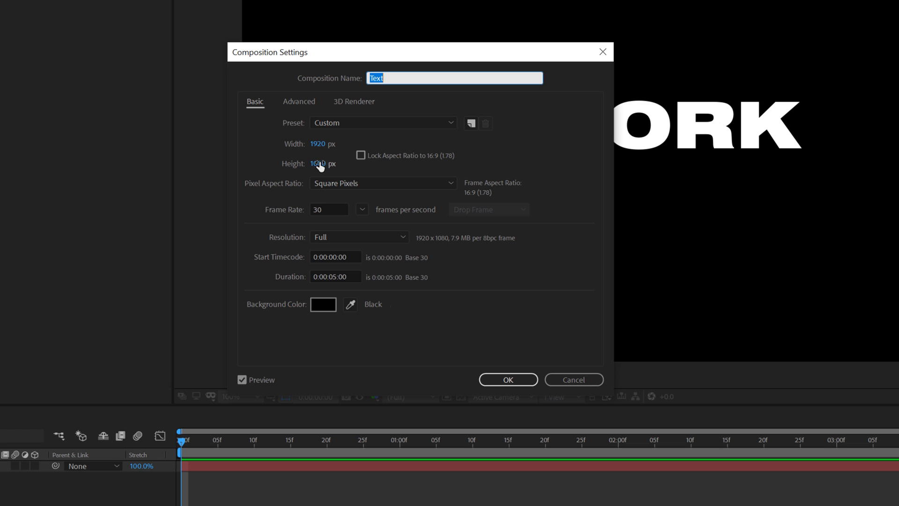
pyautogui.click(319, 163)
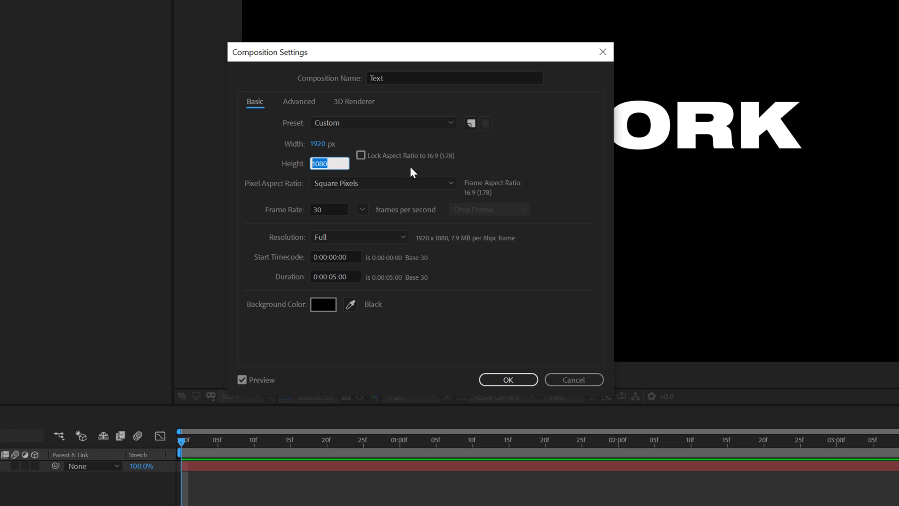
pyautogui.write('112')
pyautogui.press('Return')
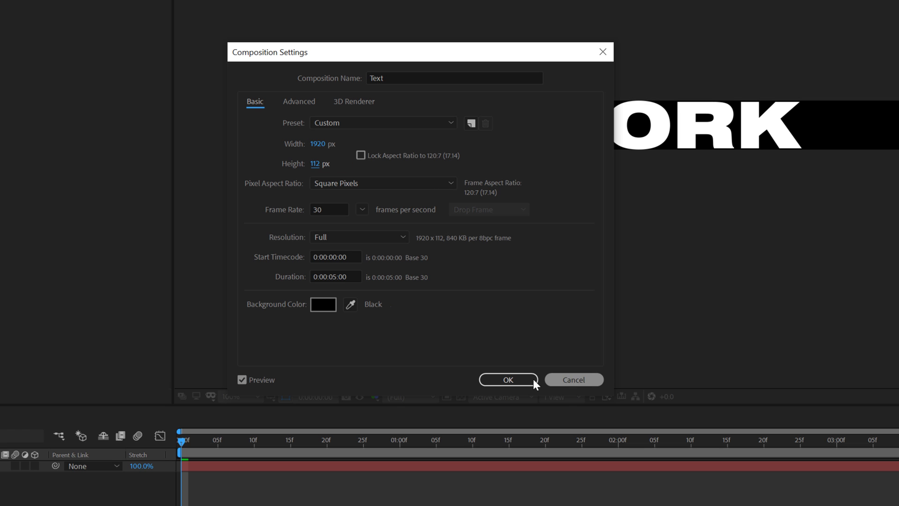
pyautogui.click(501, 383)
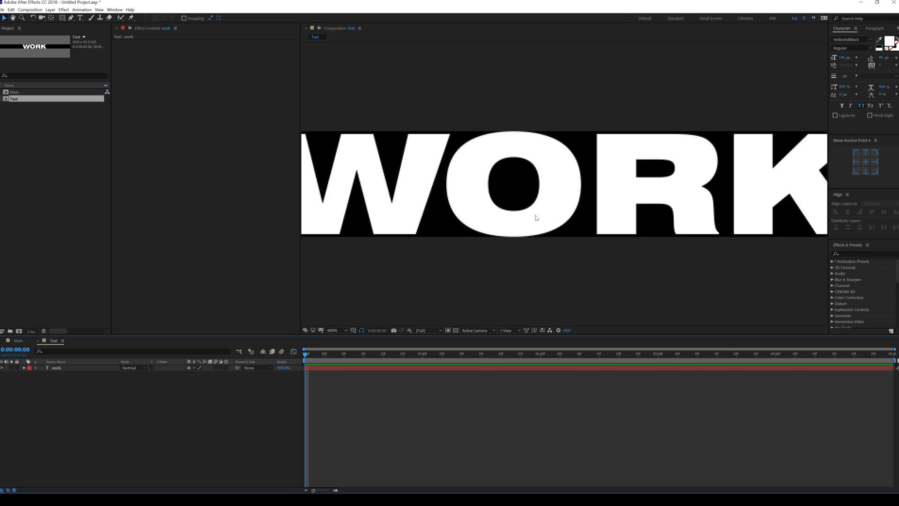
pyautogui.press('/')
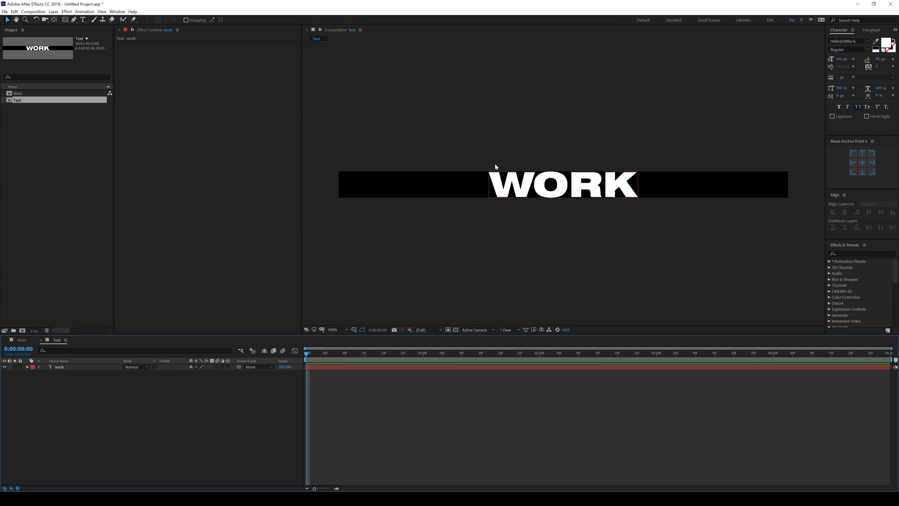
# - Add Text to Main and pre-compose it into 'Pattern', moving all attributes
pyautogui.click(22, 340)
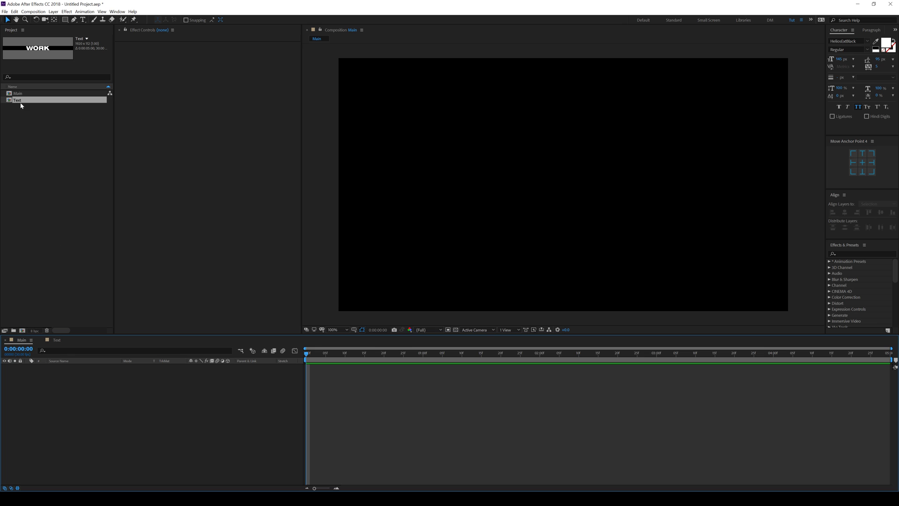
pyautogui.moveTo(17, 103); pyautogui.dragTo(78, 398)
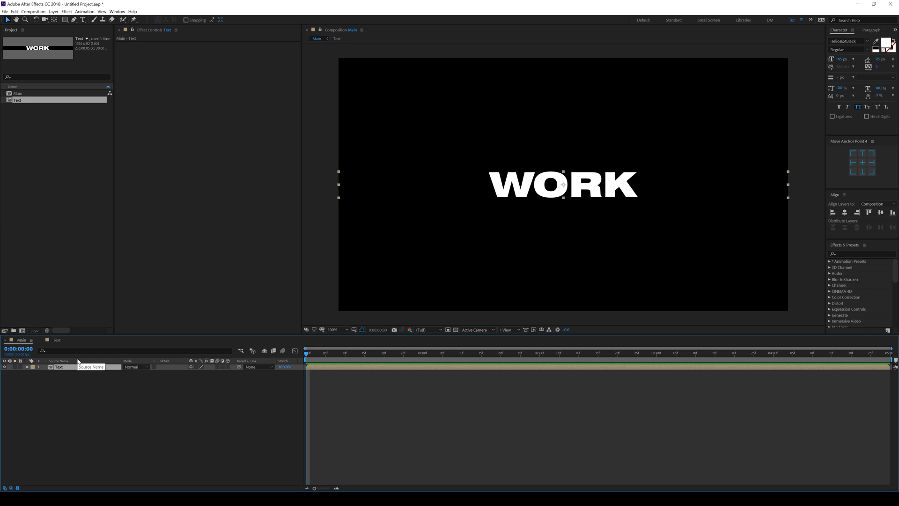
pyautogui.hotkey('ctrl', 'shift', 'c')
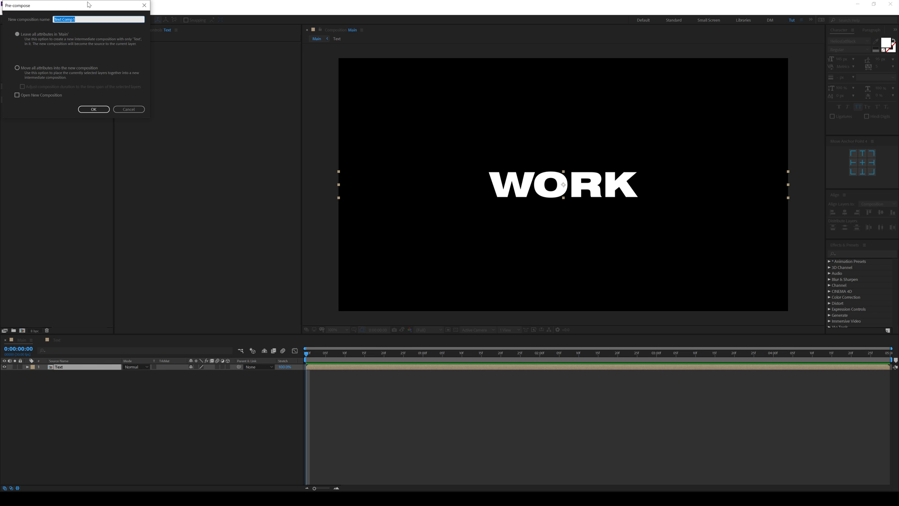
pyautogui.moveTo(87, 5); pyautogui.dragTo(271, 162)
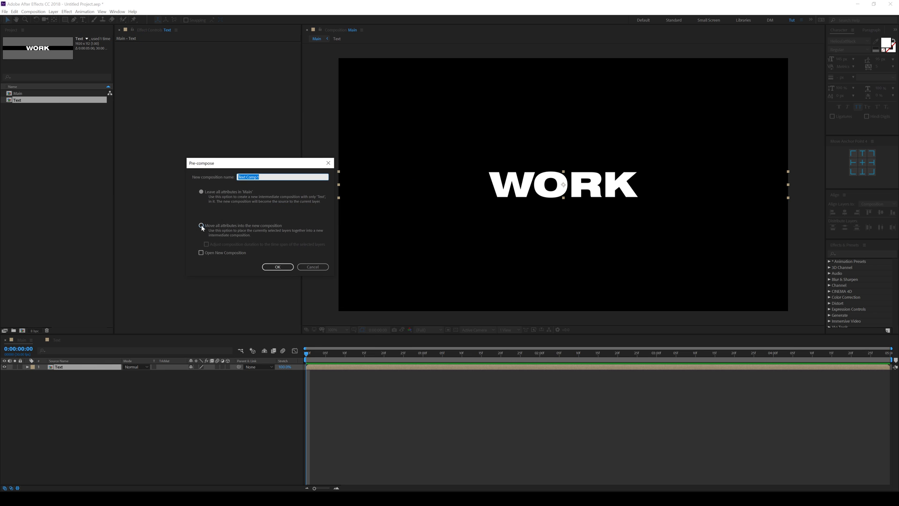
pyautogui.click(201, 226)
pyautogui.write('Pattern')
pyautogui.press('Return')
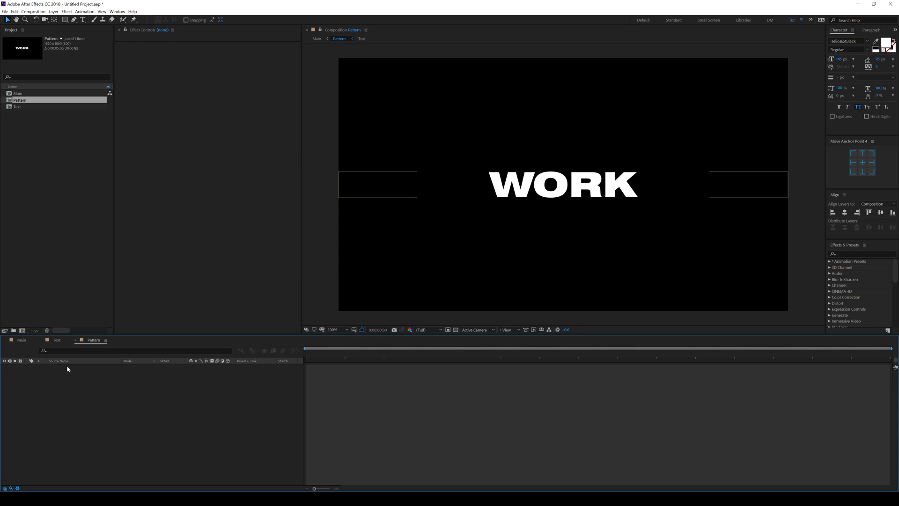
# - Rotate the Text layer 90° so WORK reads vertically
pyautogui.click(70, 366)
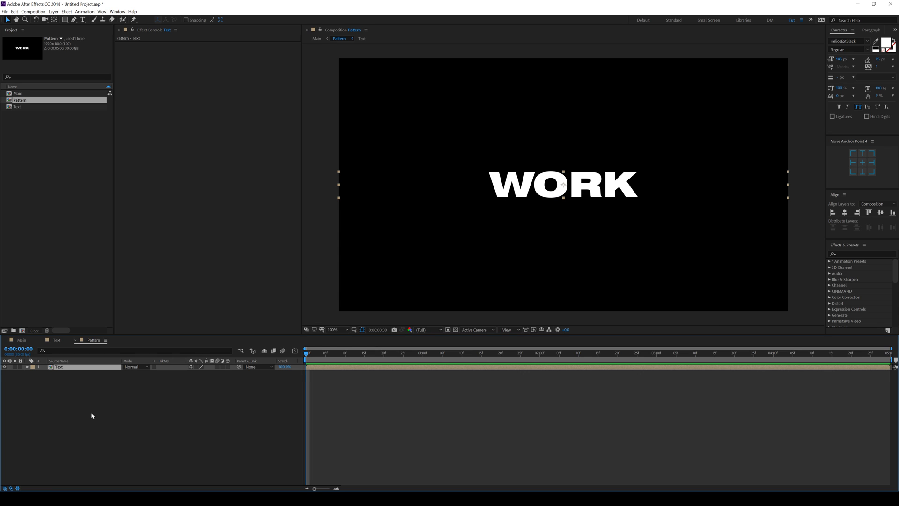
pyautogui.press('r')
pyautogui.press('Return')
pyautogui.write('0x+90.0°')
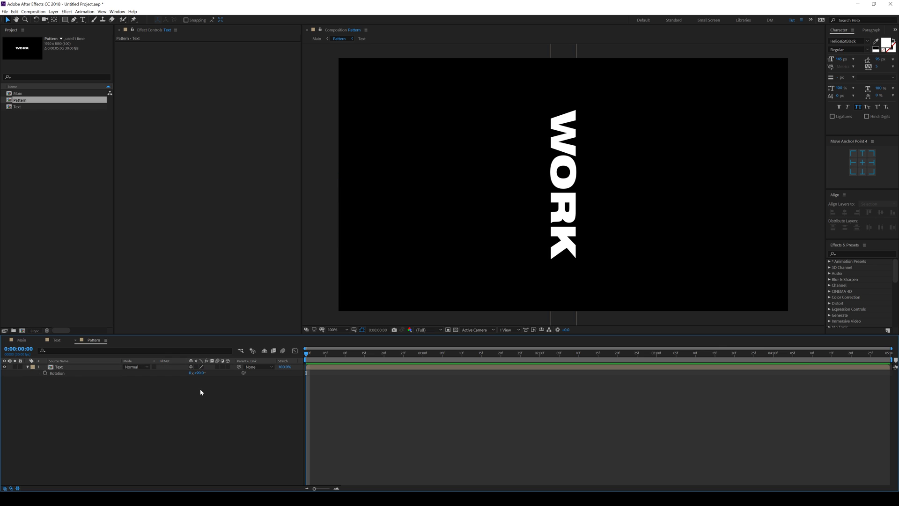
pyautogui.click(59, 373)
pyautogui.press('Return')
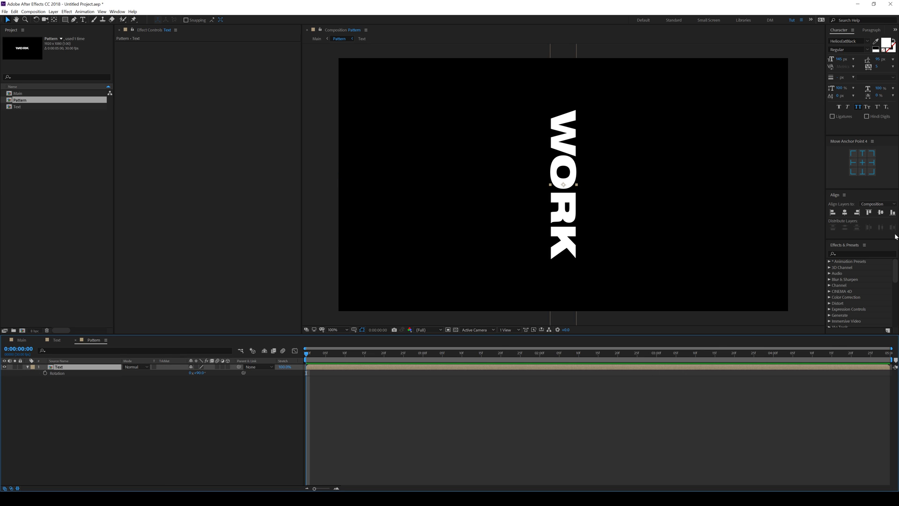
# - Apply Motion Tile and raise Output Height to about 930
pyautogui.click(840, 252)
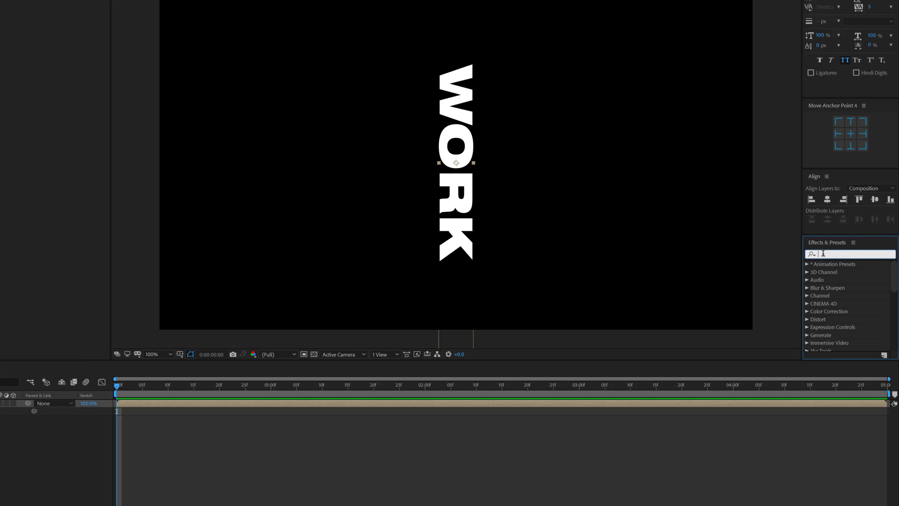
pyautogui.write('motion')
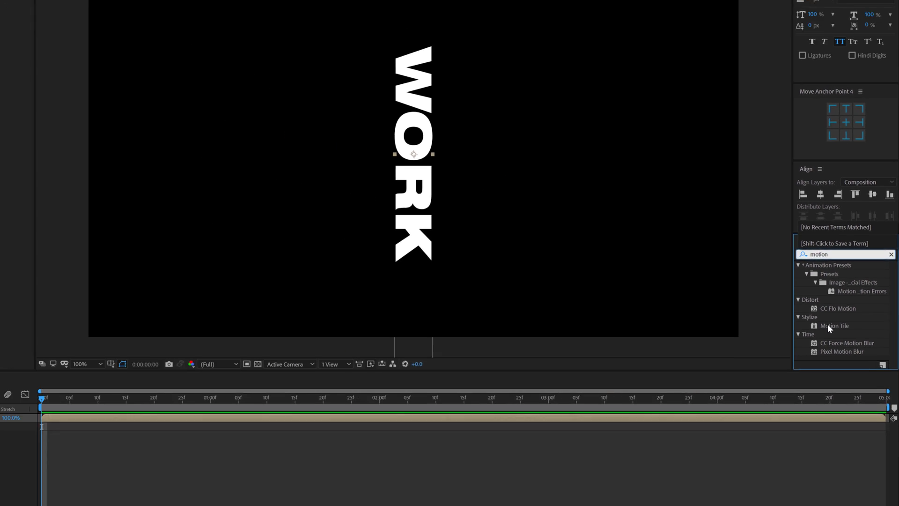
pyautogui.doubleClick(804, 363)
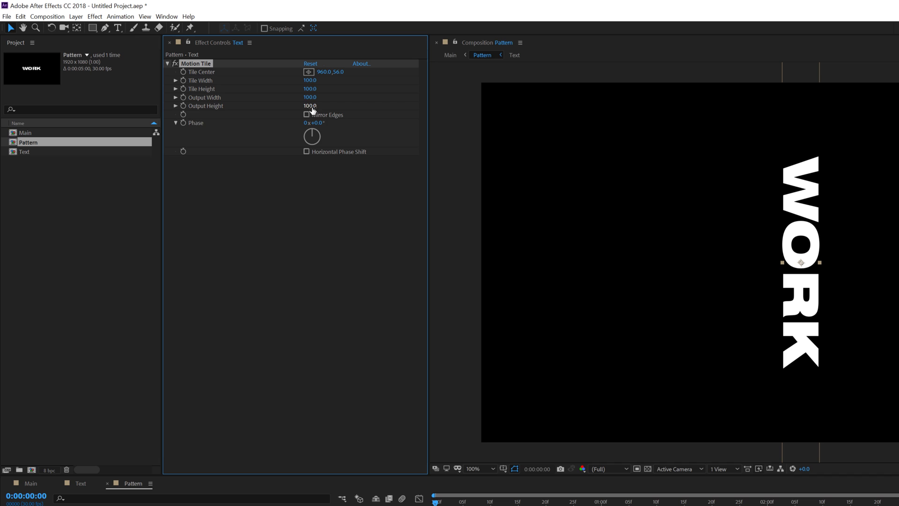
pyautogui.moveTo(310, 105); pyautogui.dragTo(386, 103)
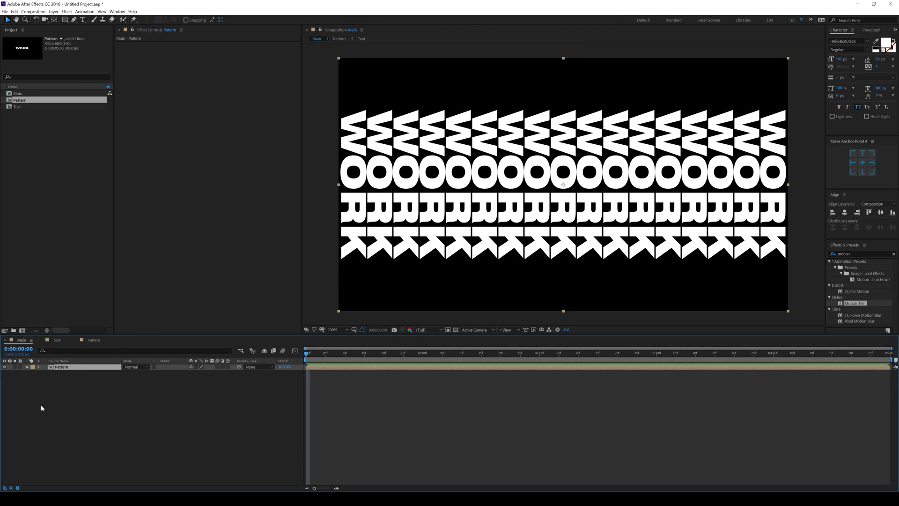
# - Apply CC Cylinder to the Pattern layer and set Position Z to -160
pyautogui.click(864, 254)
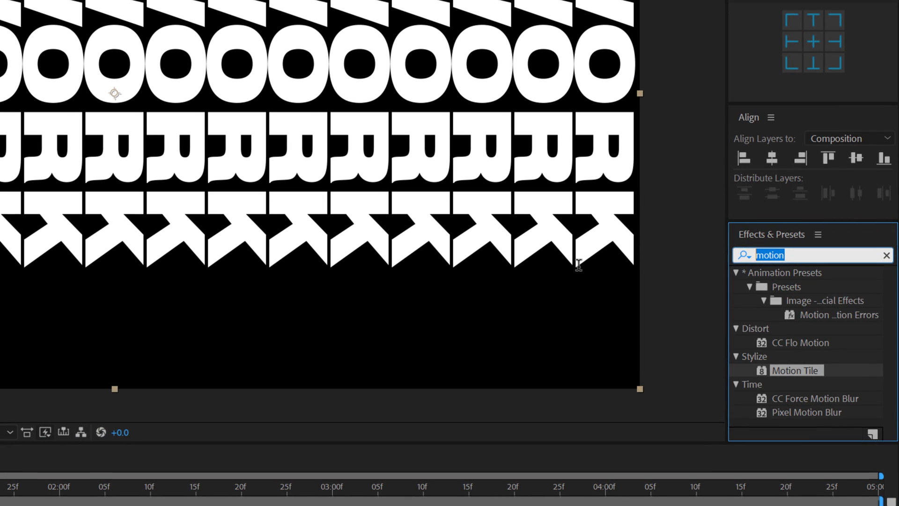
pyautogui.write('cc c')
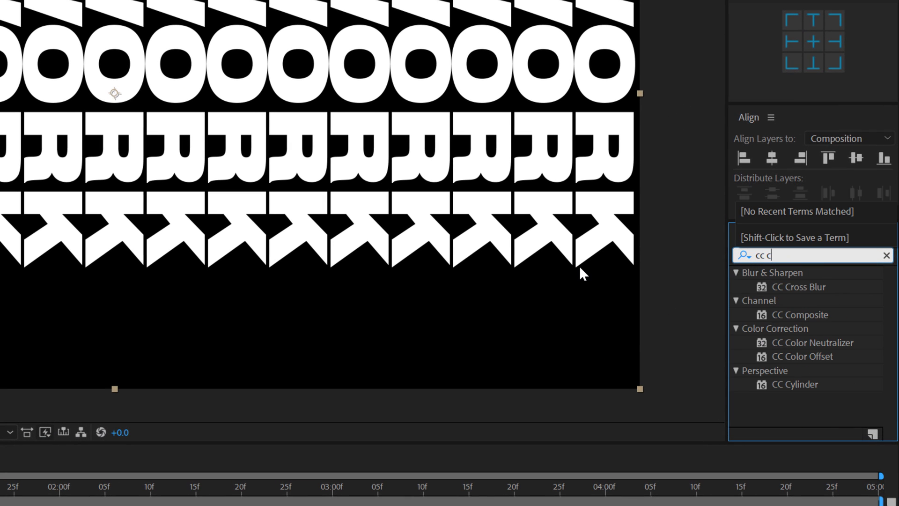
pyautogui.write('y')
pyautogui.doubleClick(785, 286)
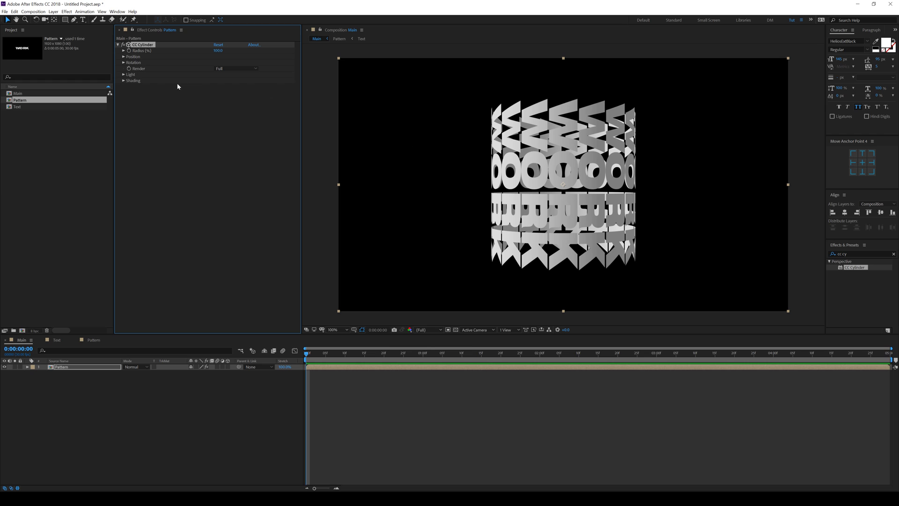
pyautogui.click(108, 85)
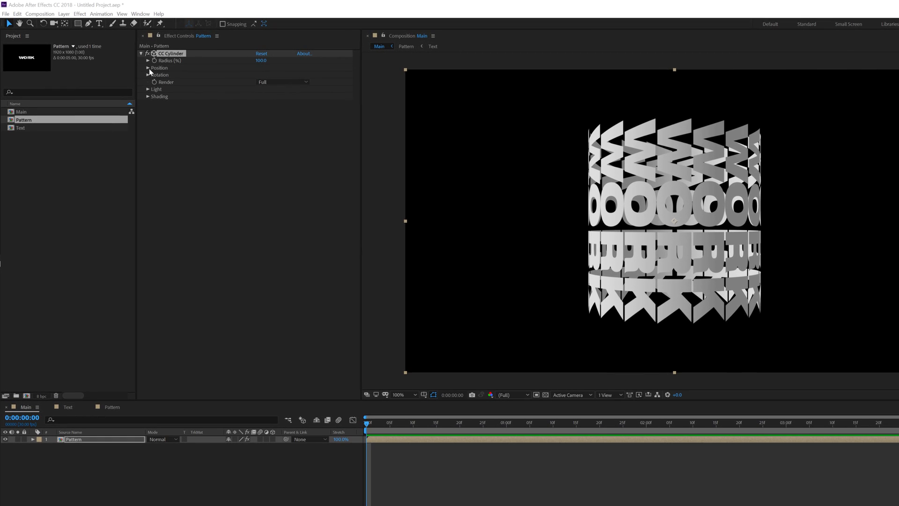
pyautogui.click(124, 57)
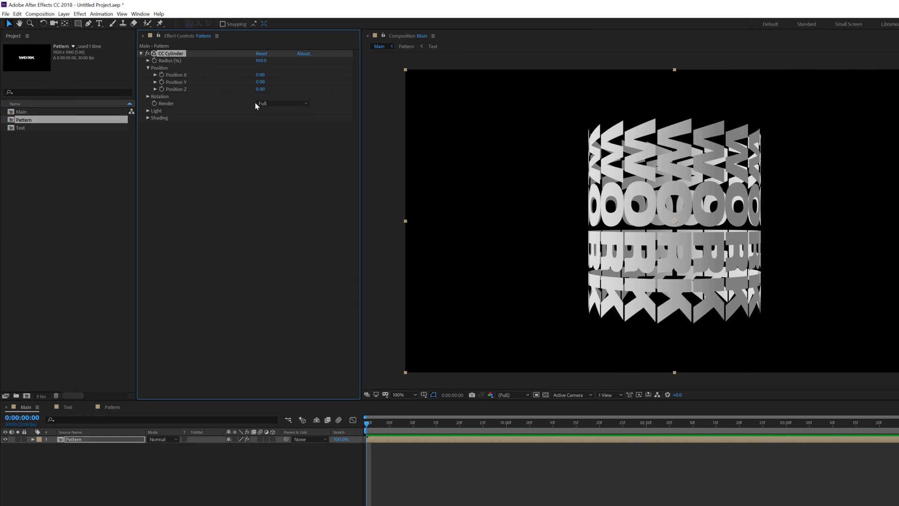
pyautogui.click(260, 90)
pyautogui.write('-160')
pyautogui.press('Return')
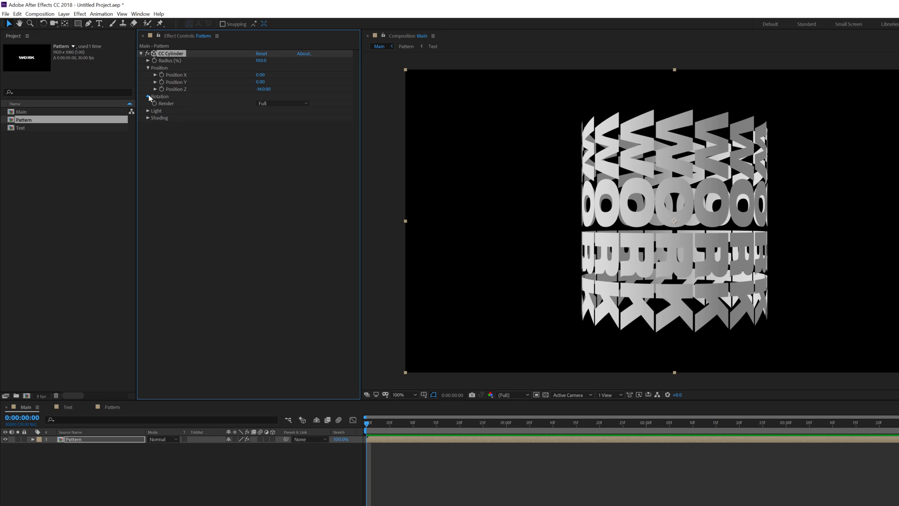
# - Set the cylinder's Rotation Z to -90° and tilt Rotation X to 34°
pyautogui.click(148, 95)
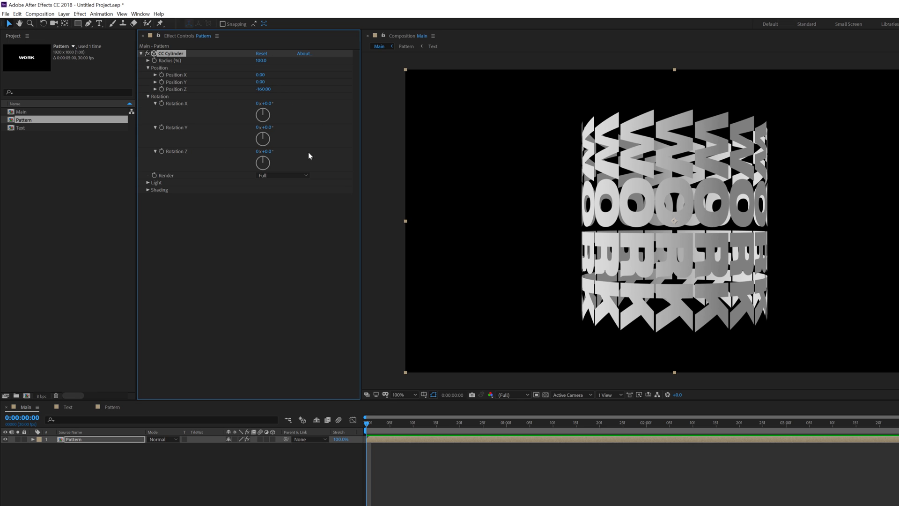
pyautogui.moveTo(267, 154); pyautogui.dragTo(288, 151)
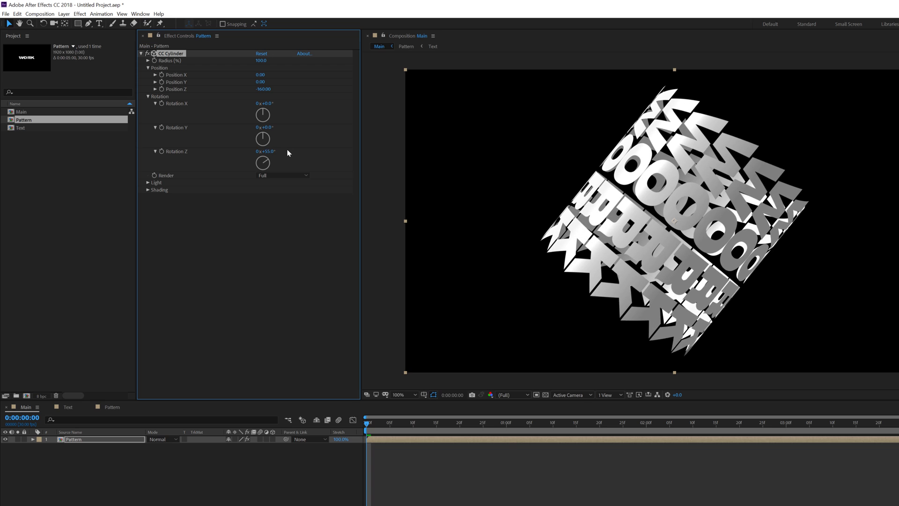
pyautogui.click(267, 151)
pyautogui.write('-90')
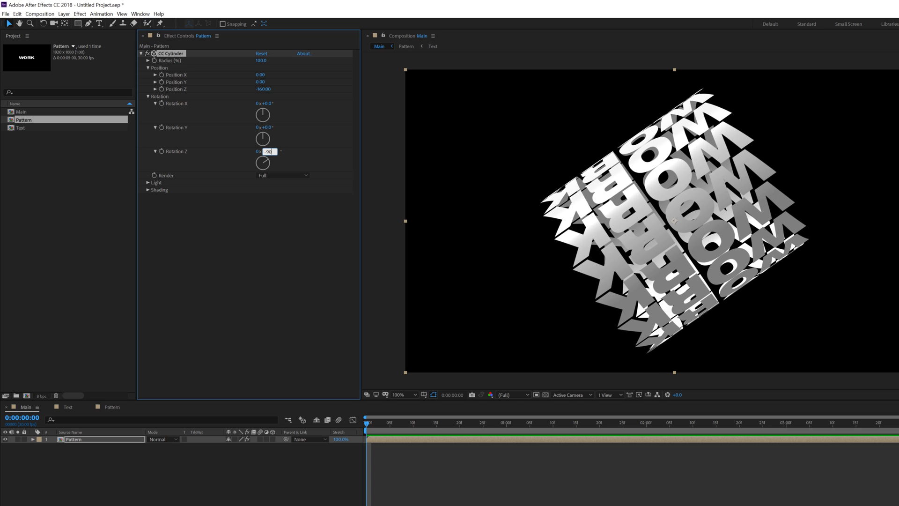
pyautogui.press('Return')
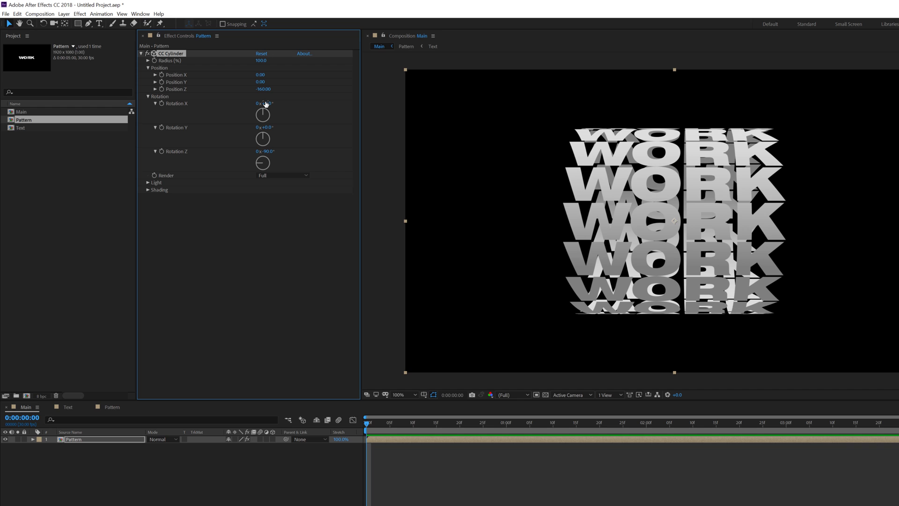
pyautogui.moveTo(264, 105); pyautogui.dragTo(285, 104)
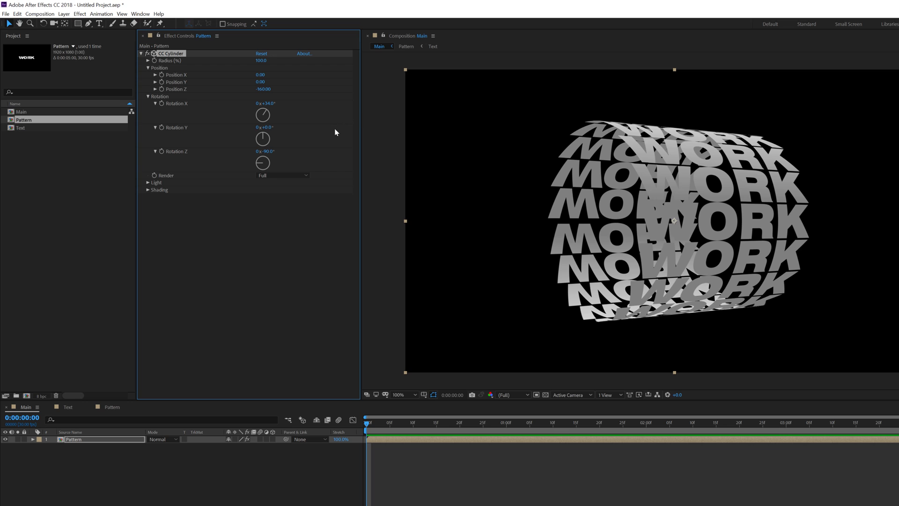
# - Set the cylinder light to intensity 90, height 20 and direction -29°
pyautogui.click(148, 183)
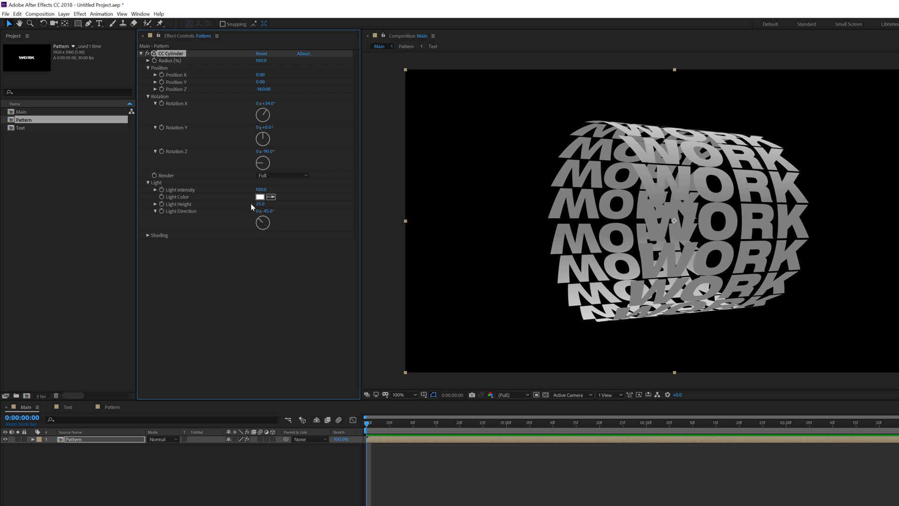
pyautogui.click(261, 190)
pyautogui.write('90')
pyautogui.click(298, 187)
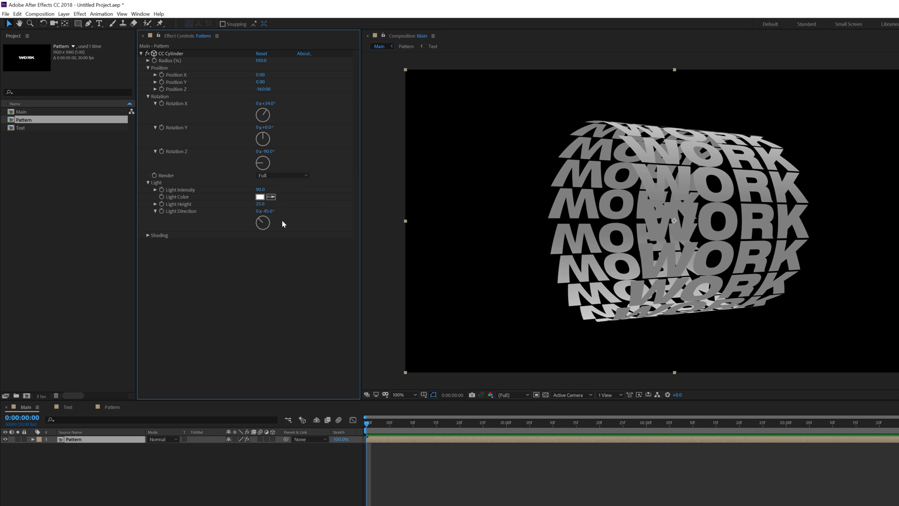
pyautogui.click(260, 204)
pyautogui.write('20')
pyautogui.click(312, 230)
pyautogui.moveTo(269, 215); pyautogui.dragTo(282, 211)
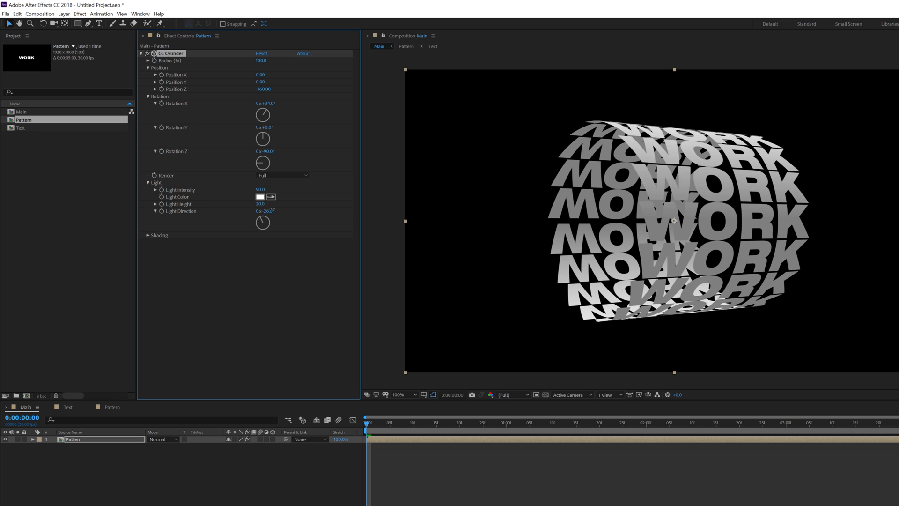
# - Set cylinder shading to Diffuse 100 and Metal 0, with light direction -14°
pyautogui.click(147, 235)
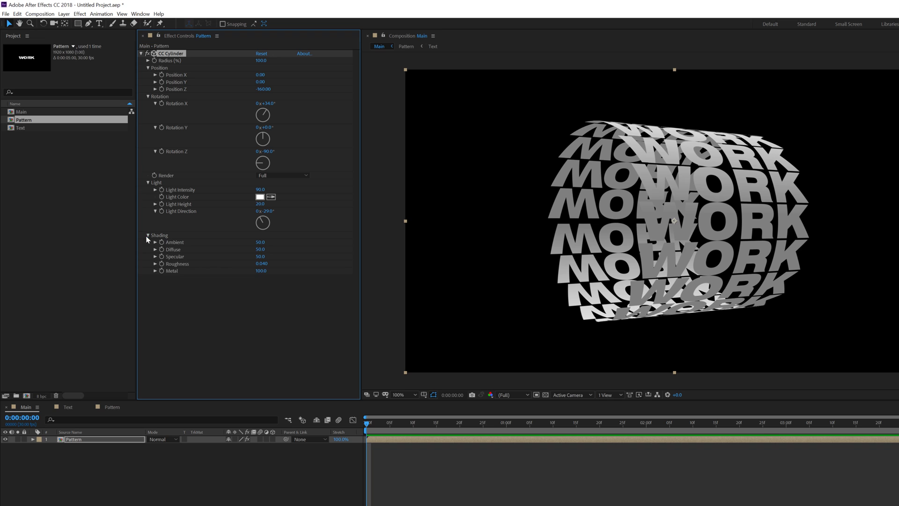
pyautogui.moveTo(260, 251); pyautogui.dragTo(331, 250)
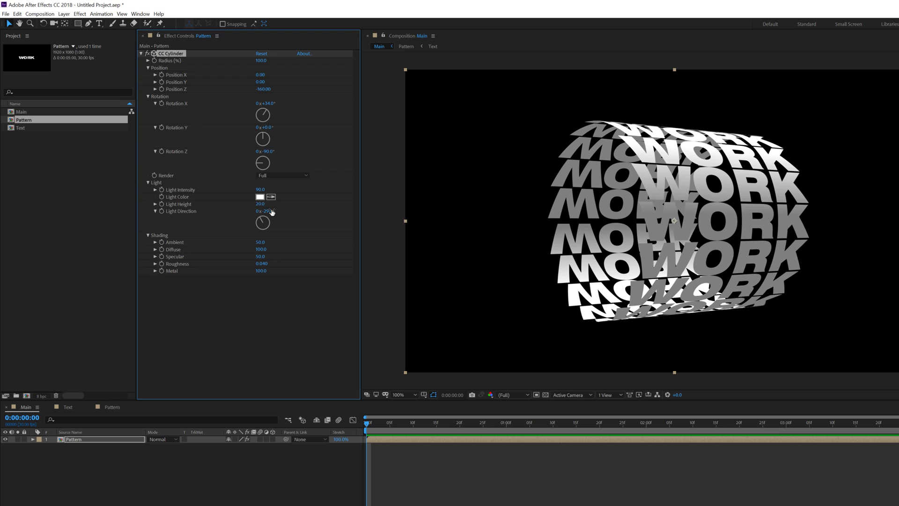
pyautogui.moveTo(265, 211); pyautogui.dragTo(286, 223)
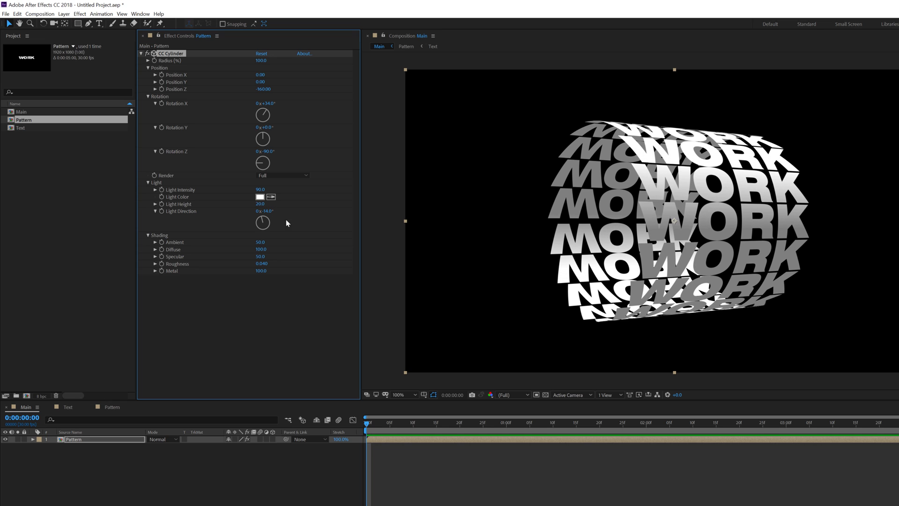
pyautogui.click(259, 271)
pyautogui.write('0')
pyautogui.press('Return')
# - Drive Rotation Y with a time*25 expression, preview the spin, and reopen the Text comp
pyautogui.keyDown('alt'); pyautogui.click(161, 127); pyautogui.keyUp('alt')
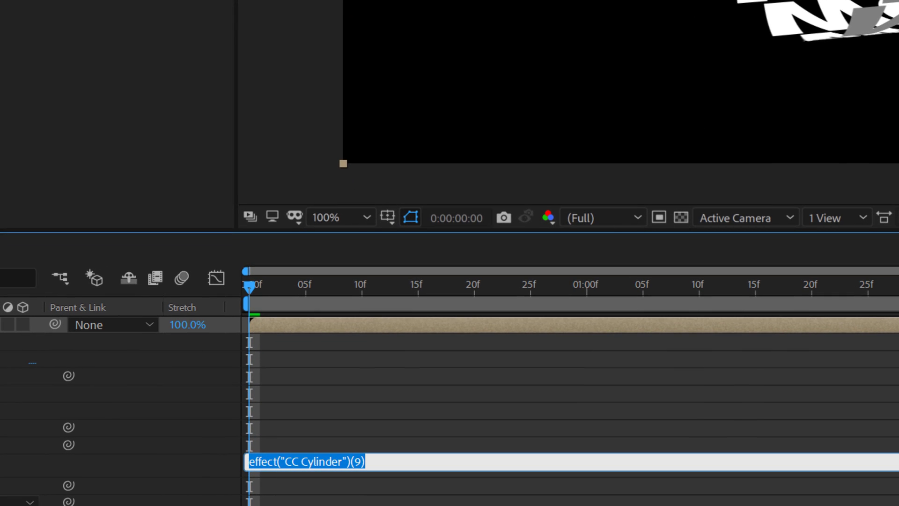
pyautogui.write('tim')
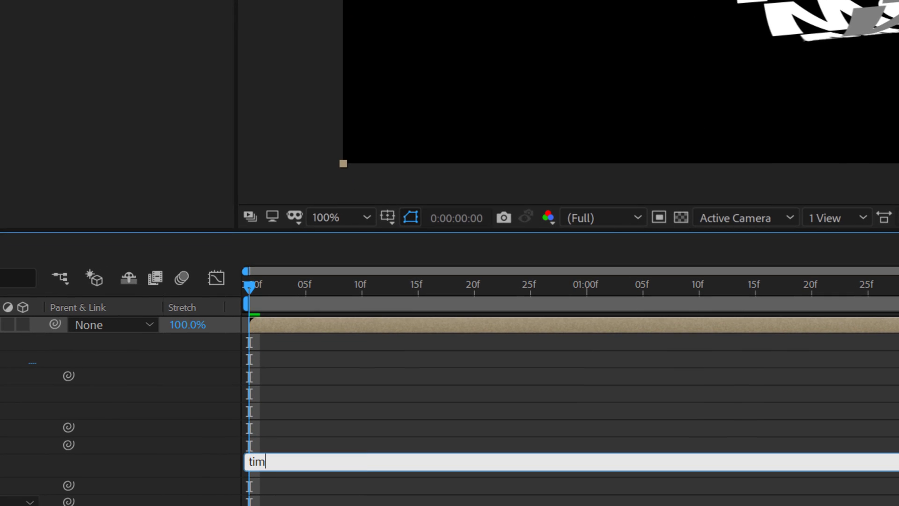
pyautogui.write('e*')
pyautogui.write('25')
pyautogui.click(365, 422)
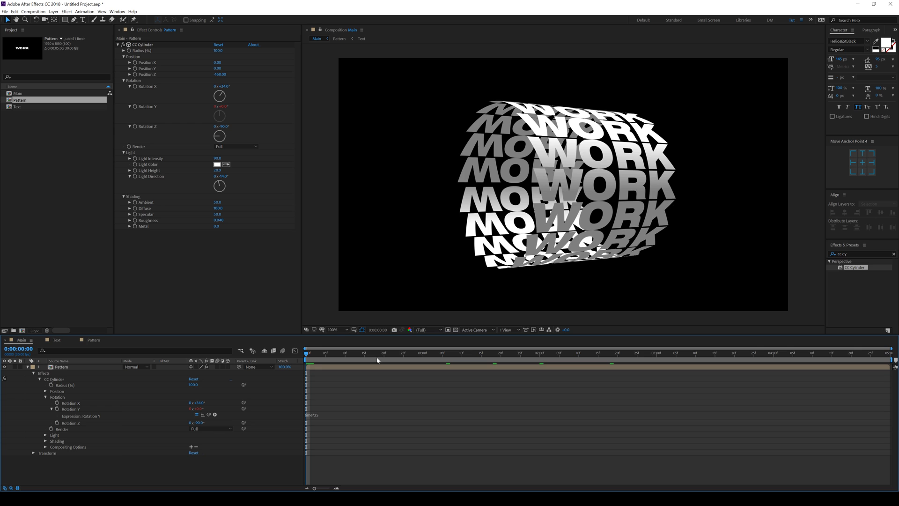
pyautogui.press('space')
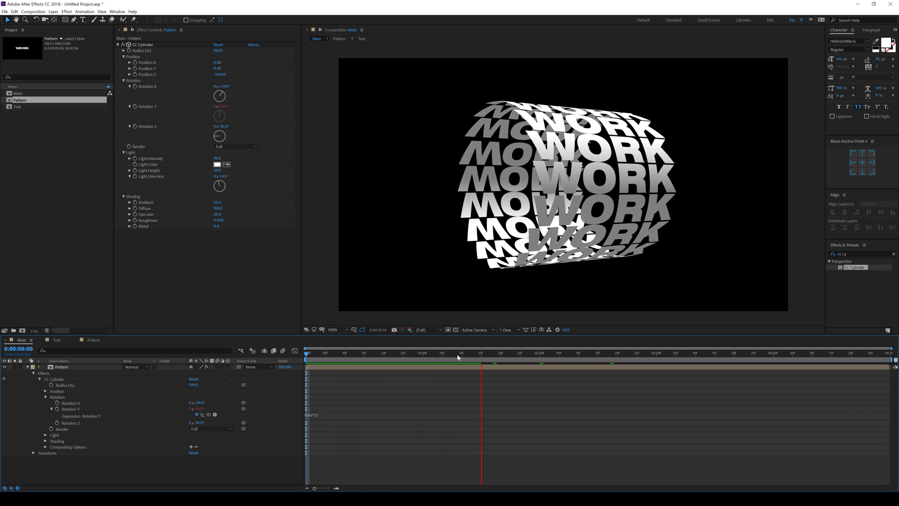
pyautogui.moveTo(457, 358); pyautogui.dragTo(509, 359)
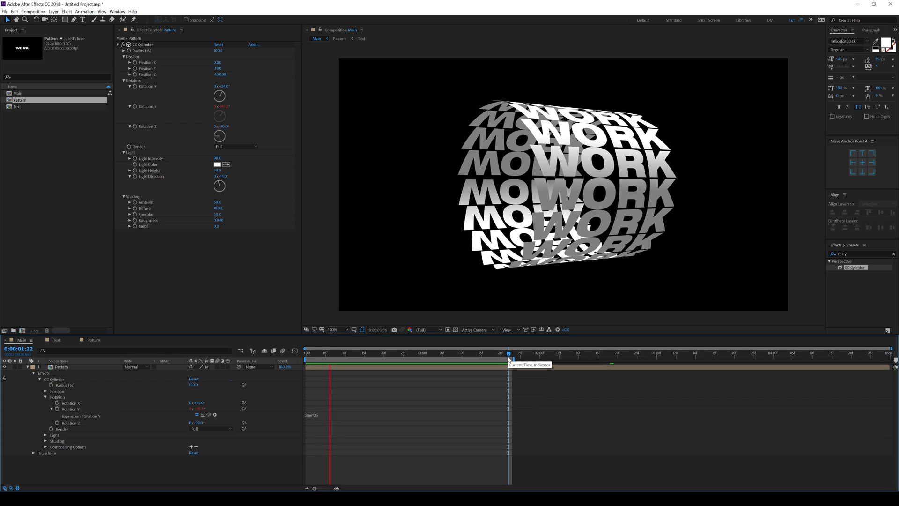
pyautogui.moveTo(508, 359); pyautogui.dragTo(364, 358)
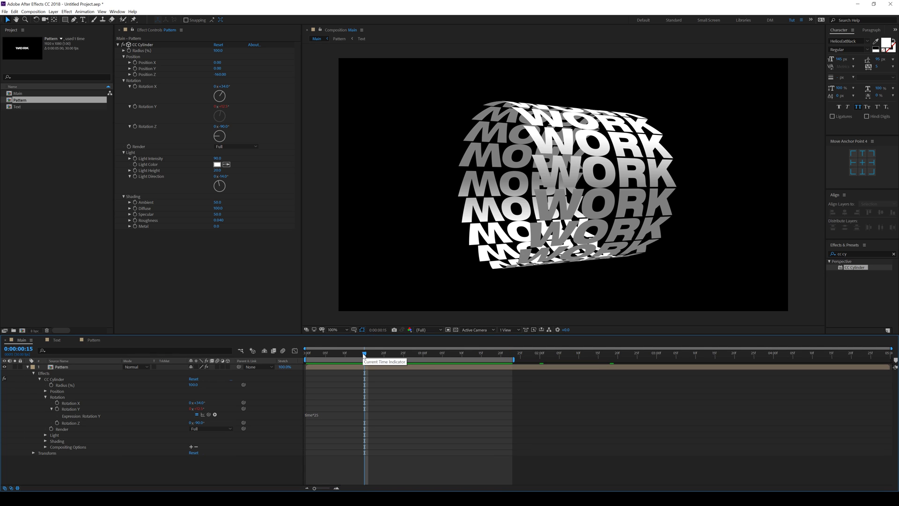
pyautogui.click(57, 340)
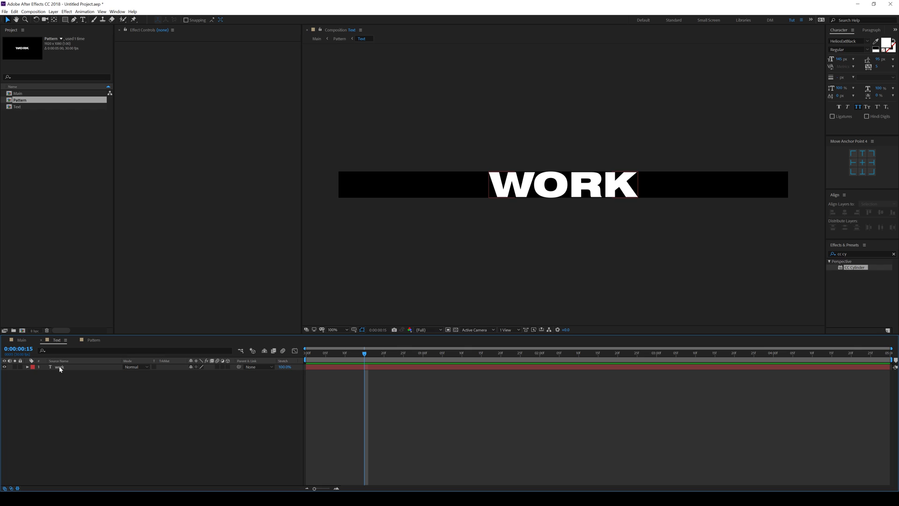
# - Replace the WORK text with '01 - INTENSE', then view it on the cylinder in Main
pyautogui.doubleClick(60, 368)
pyautogui.write('0')
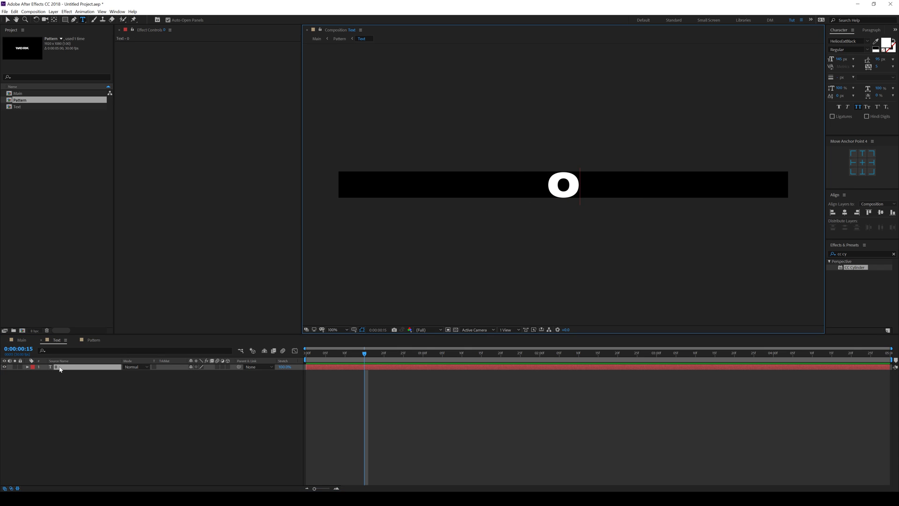
pyautogui.write('1 - ')
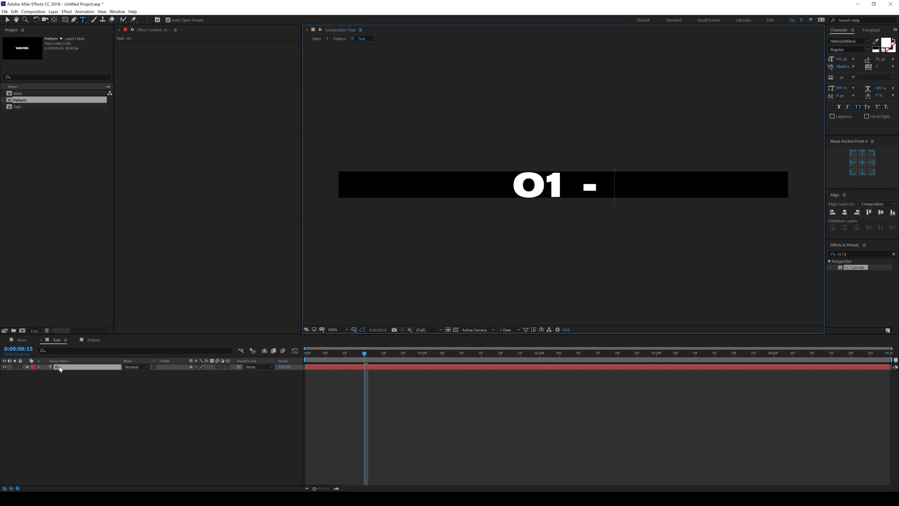
pyautogui.write('TIN')
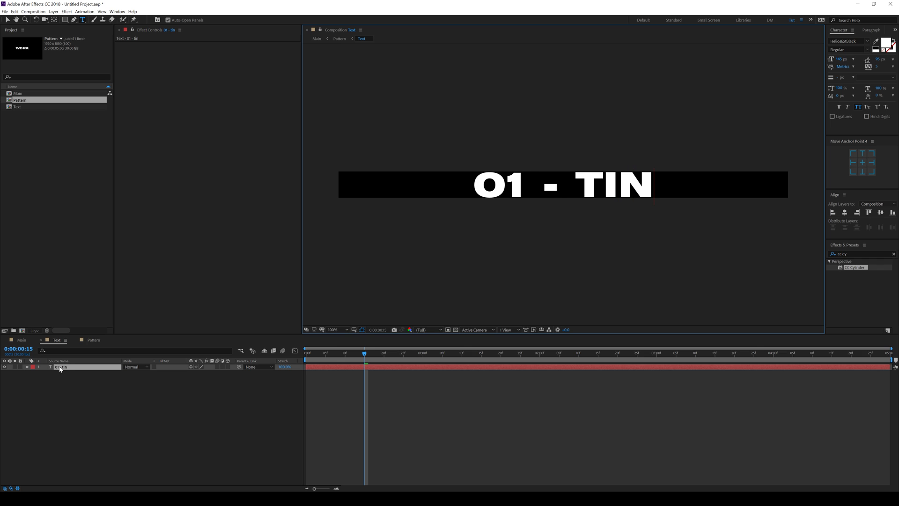
pyautogui.press('BackSpace')
pyautogui.press('BackSpace')
pyautogui.press('BackSpace')
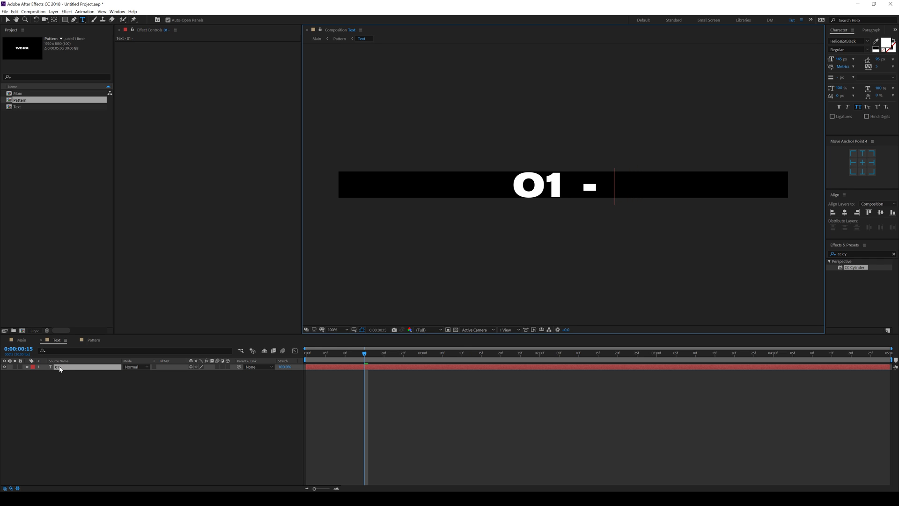
pyautogui.write('INTENSE')
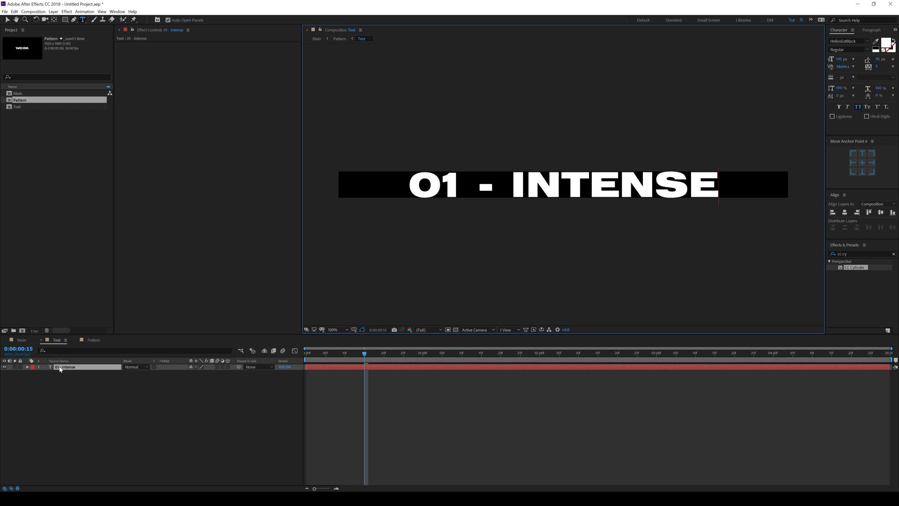
pyautogui.click(22, 340)
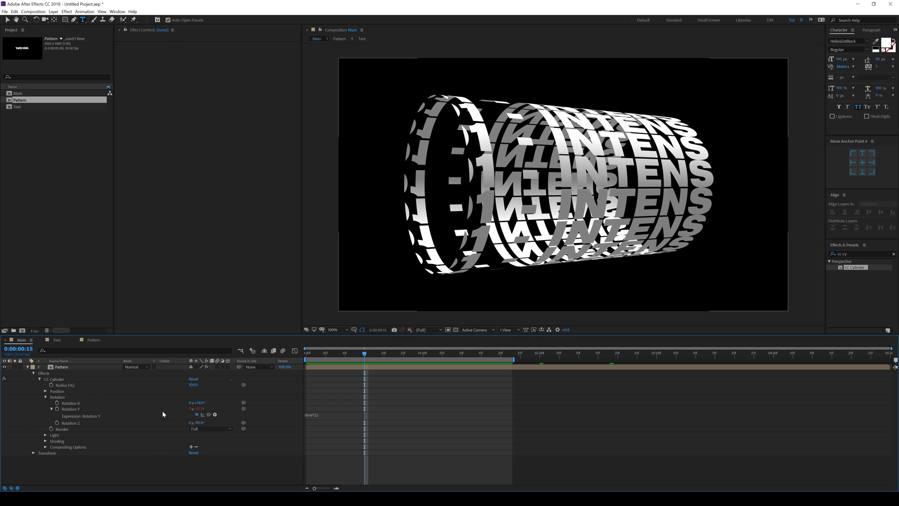
# - Change the Pattern composition's height to 1332 px in Composition Settings
pyautogui.click(86, 340)
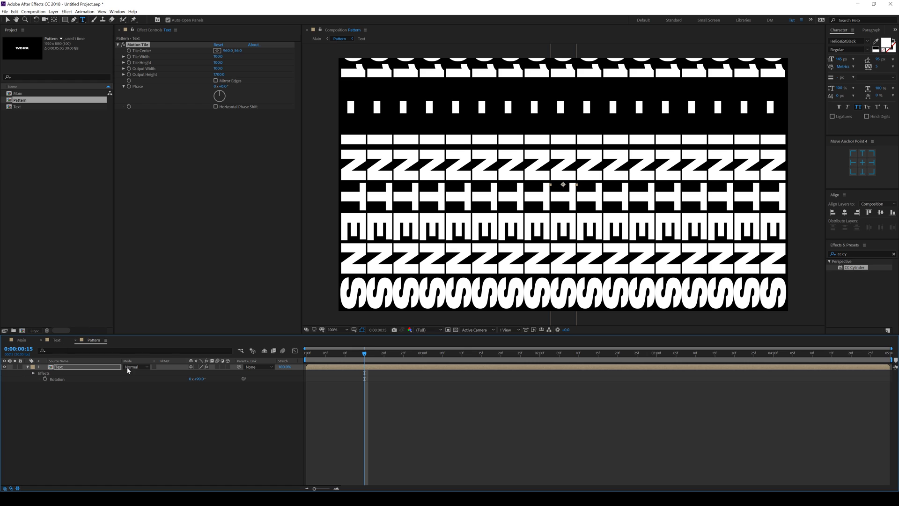
pyautogui.press(',')
pyautogui.click(185, 406)
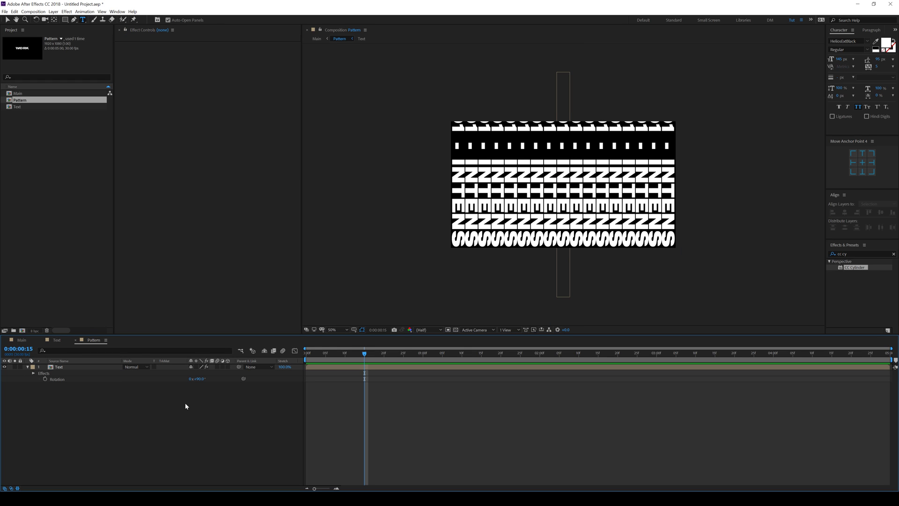
pyautogui.hotkey('ctrl', 'k')
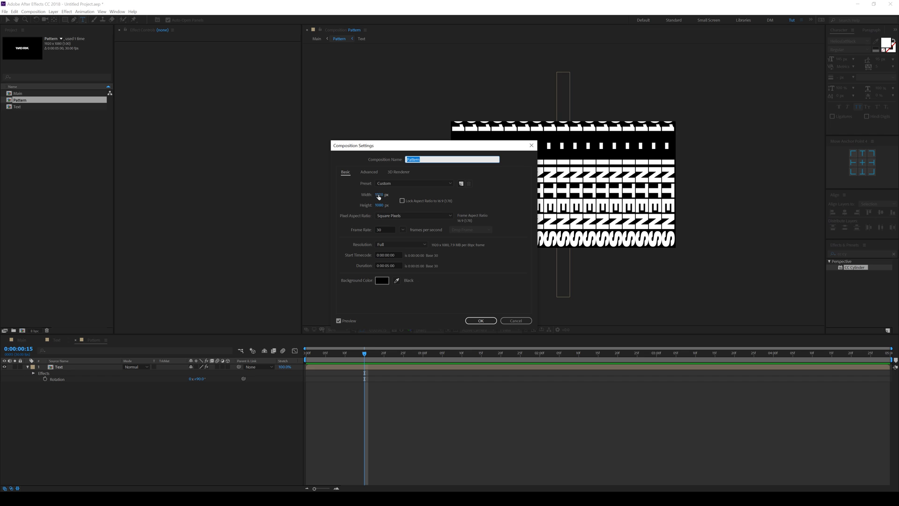
pyautogui.moveTo(379, 204); pyautogui.dragTo(470, 207)
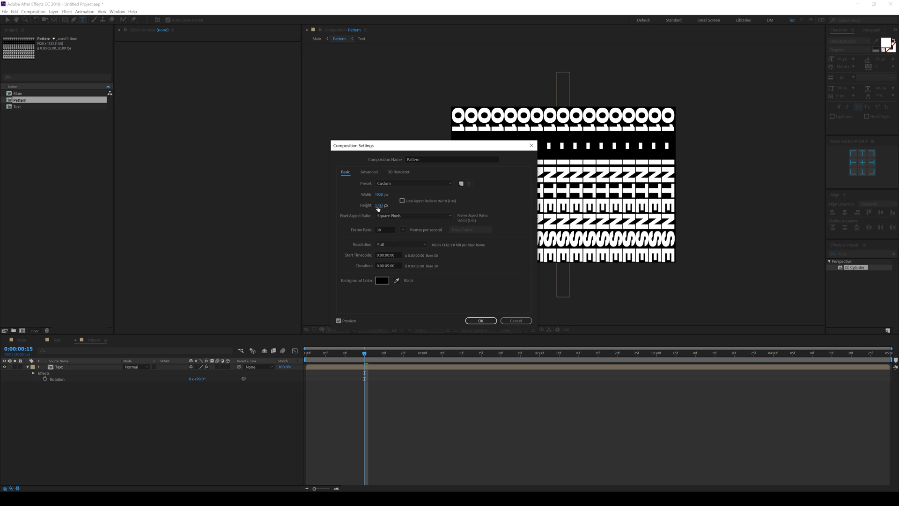
pyautogui.click(481, 320)
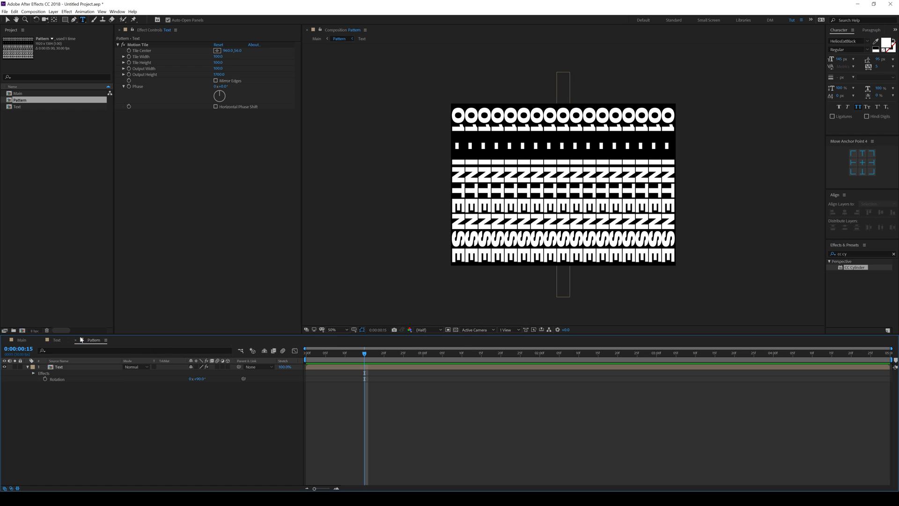
# - Check the text comp, then preview the extra 01 - INTENSE rows on Main's cylinder
pyautogui.click(59, 340)
pyautogui.click(18, 339)
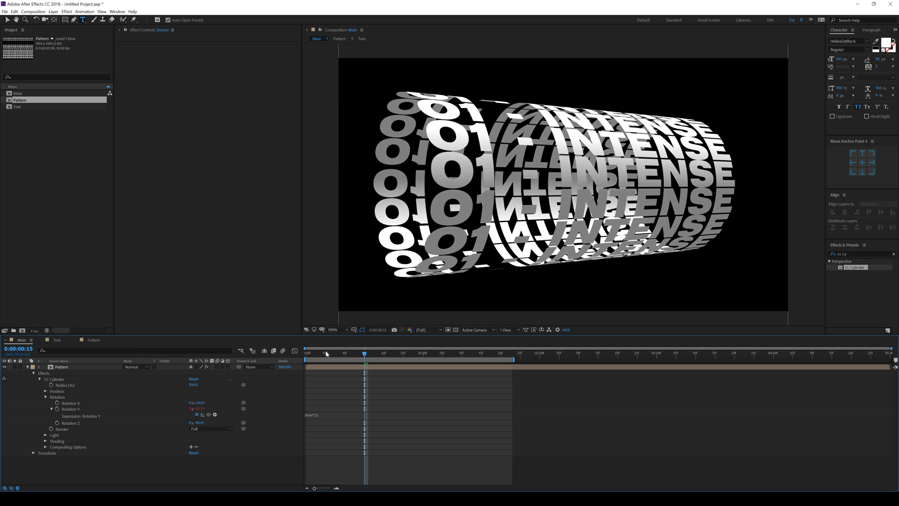
pyautogui.click(320, 354)
pyautogui.press('space')
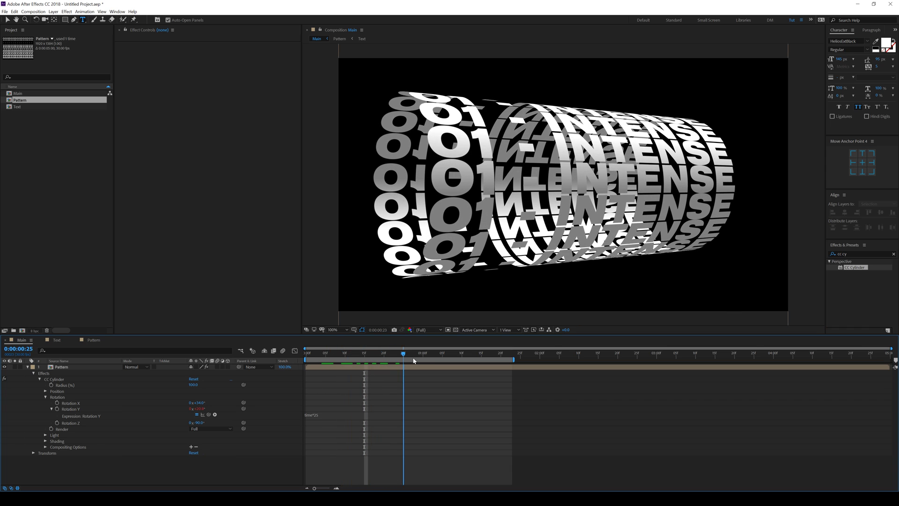
pyautogui.press('space')
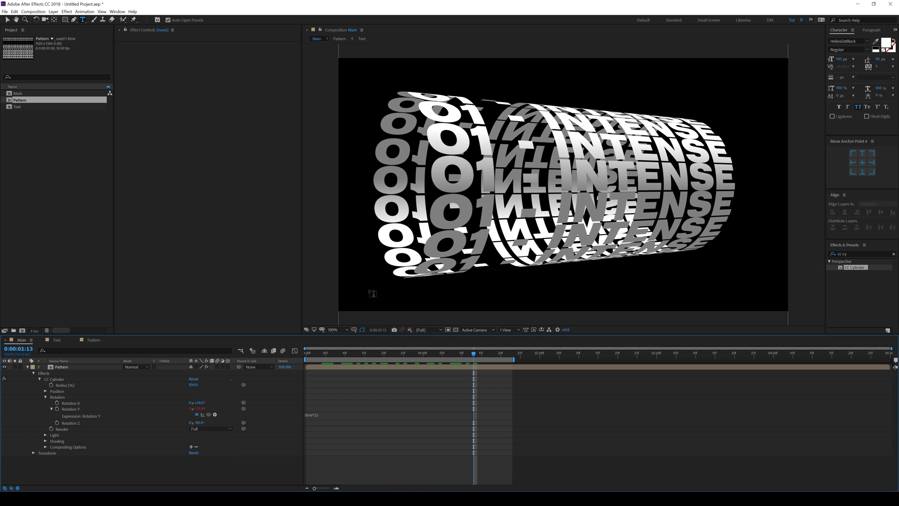
# - Set the CC Cylinder Rotation X to 0°
pyautogui.click(28, 366)
pyautogui.click(62, 366)
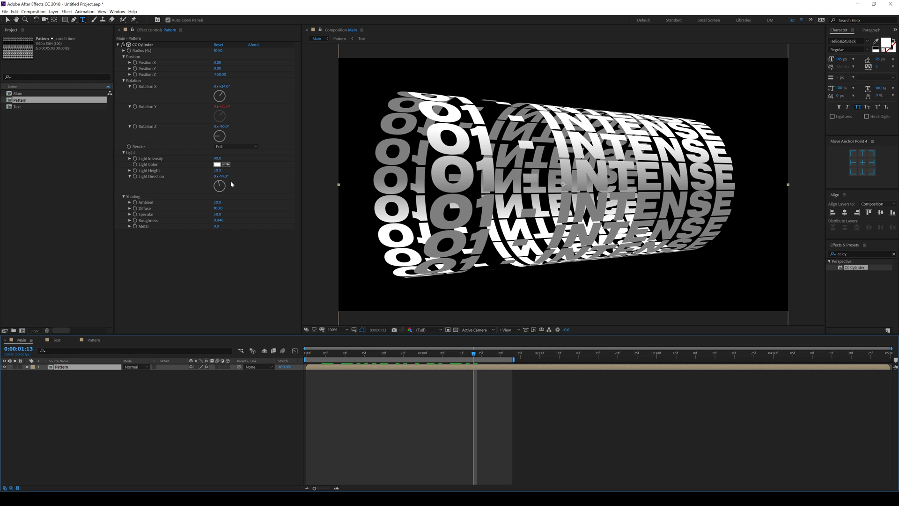
pyautogui.moveTo(222, 86); pyautogui.dragTo(223, 87)
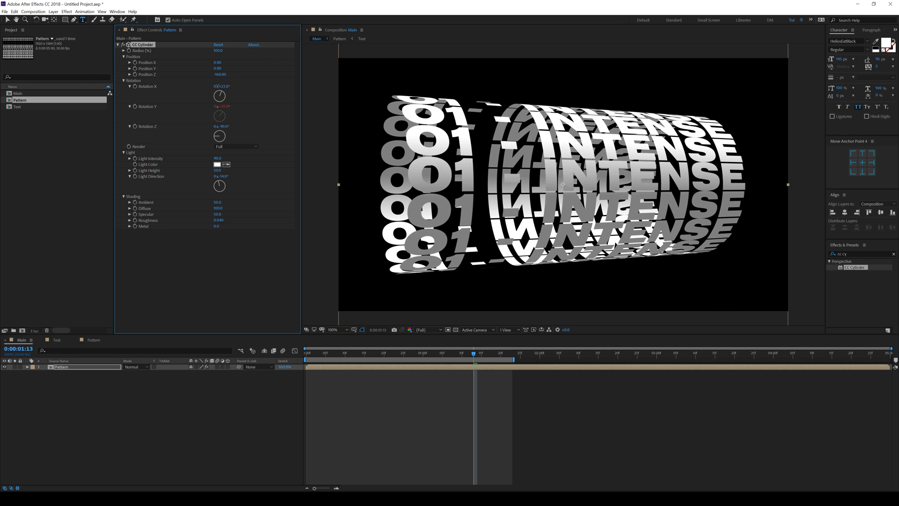
pyautogui.click(223, 87)
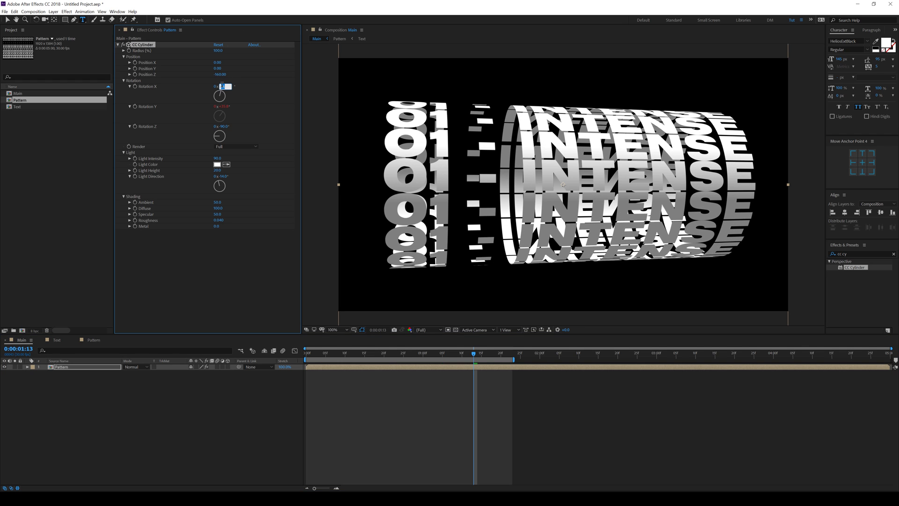
pyautogui.write('0')
pyautogui.press('Return')
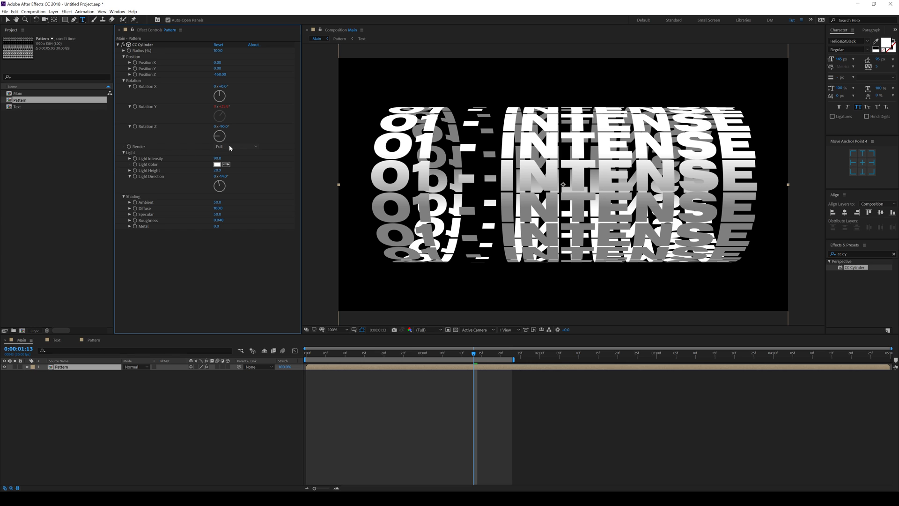
# - Set the CC Cylinder Render mode to Outside and preview from near the start
pyautogui.click(227, 147)
pyautogui.click(230, 162)
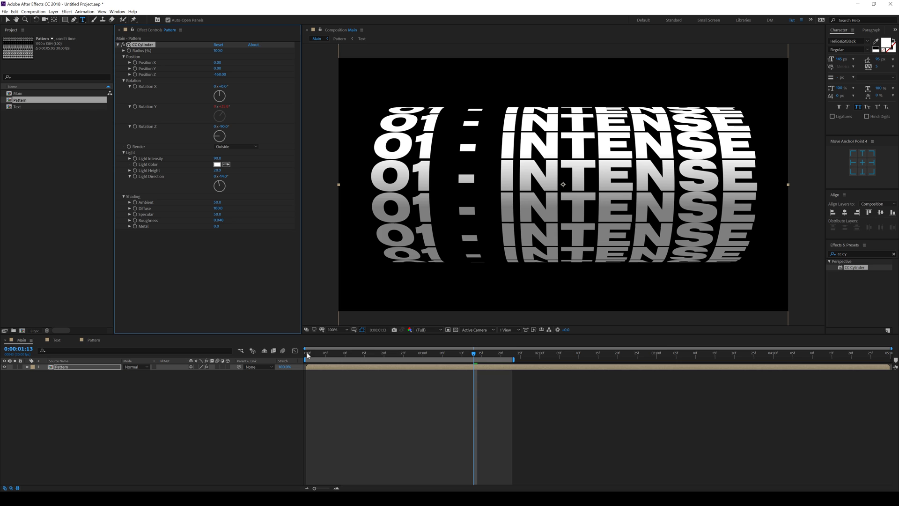
pyautogui.moveTo(309, 354); pyautogui.dragTo(334, 355)
pyautogui.press('space')
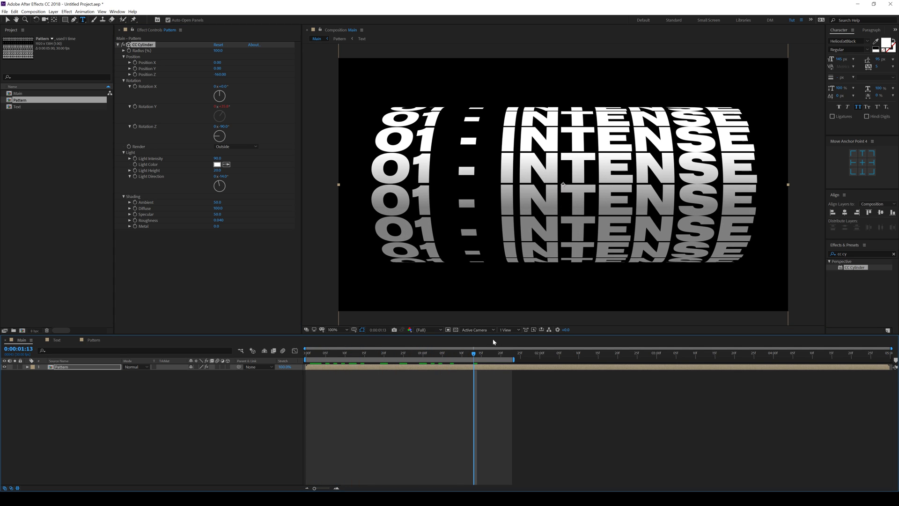
pyautogui.press('space')
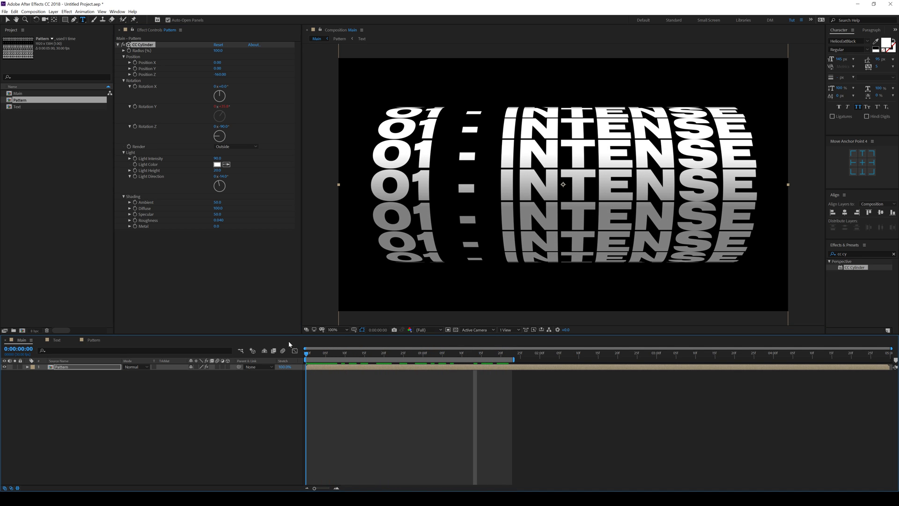